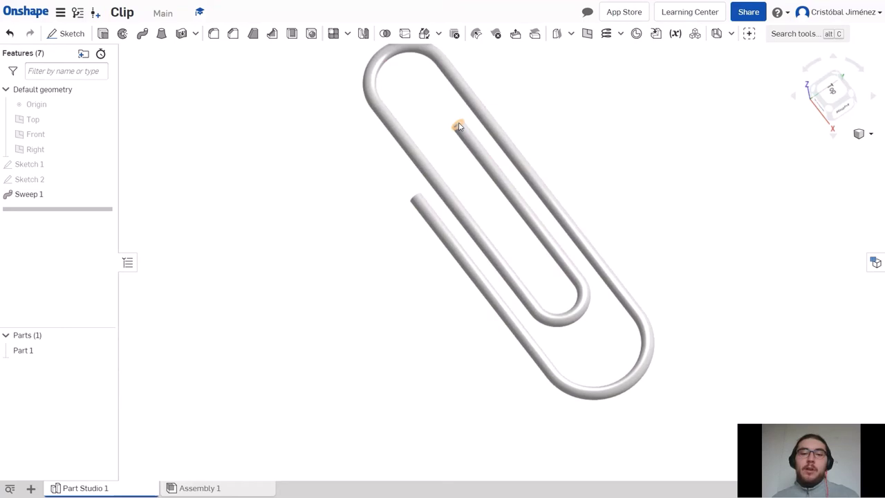
Switch the paper clip model's display to Shaded.
scroll(627, 241, down, 1)
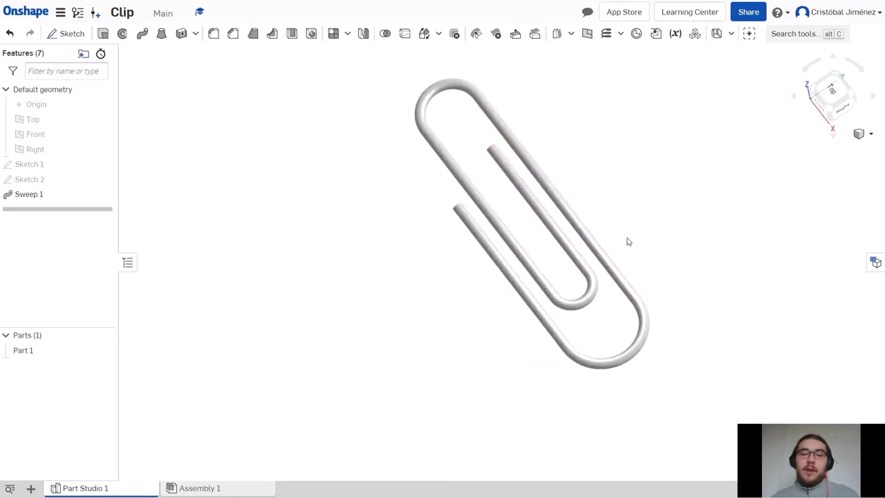
right_drag(627, 241, 643, 228)
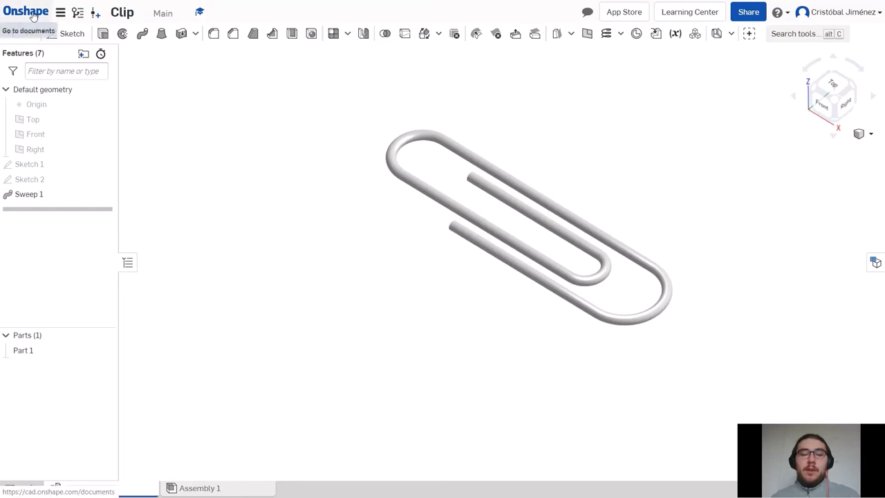
click(869, 134)
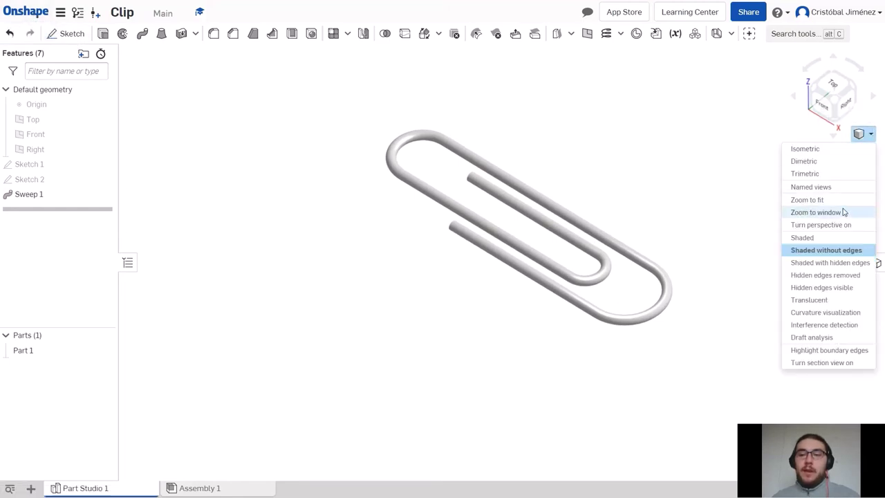
click(830, 239)
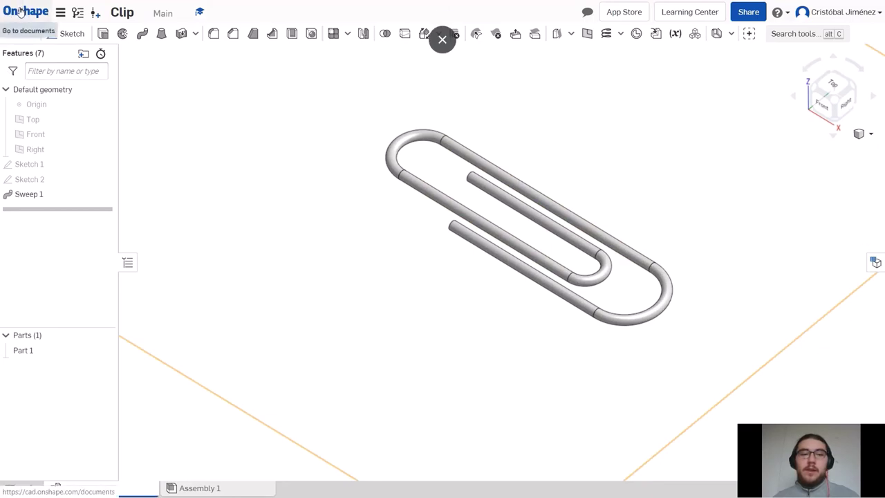
Return to the documents list and create a new document named Resorte.
click(21, 10)
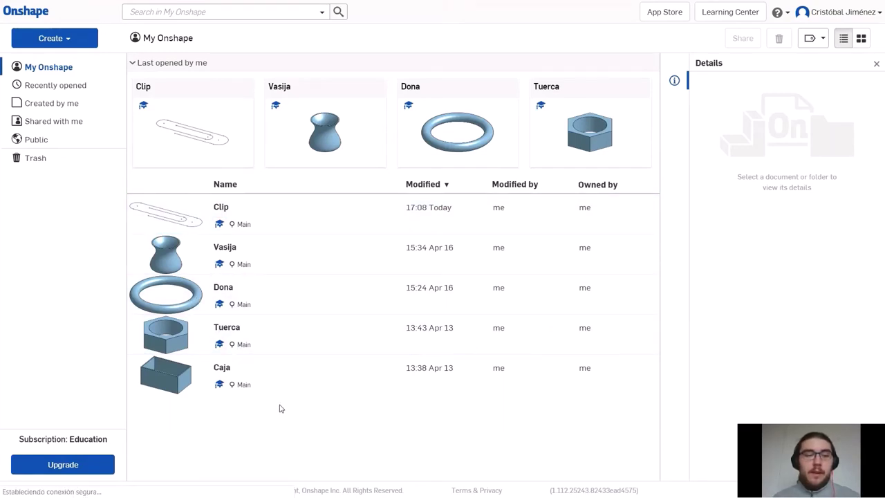
click(191, 220)
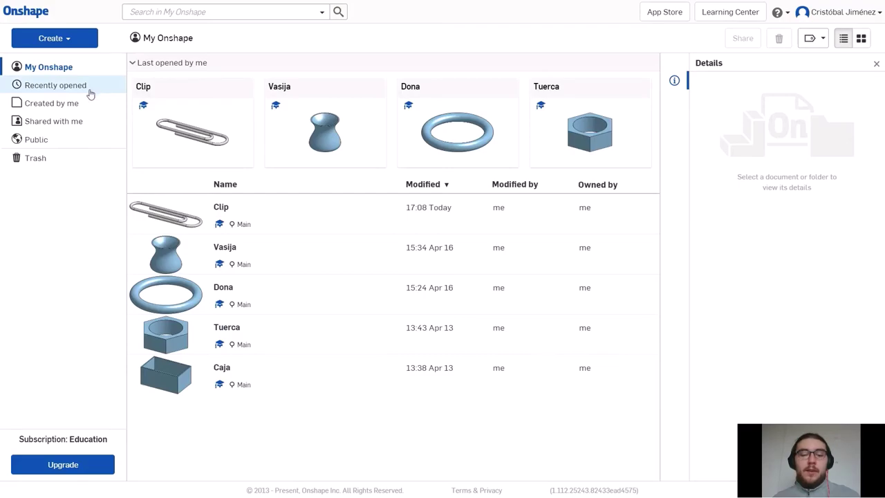
click(71, 38)
click(67, 63)
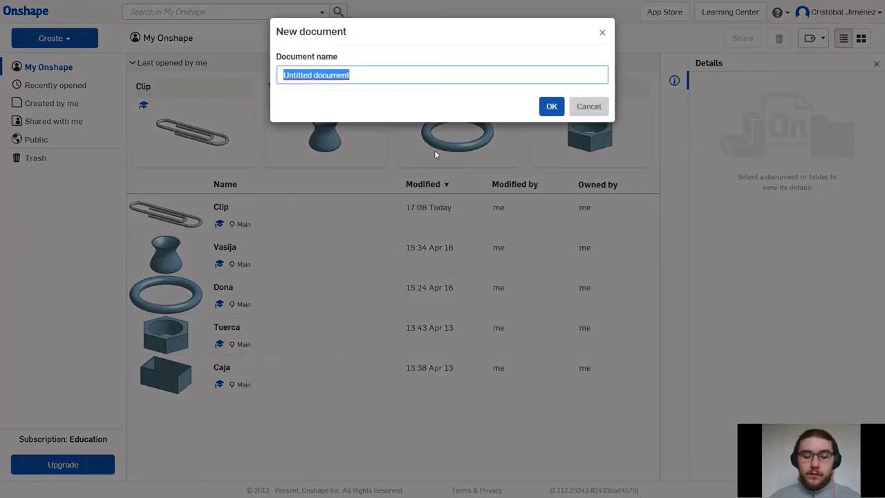
text(Resorte)
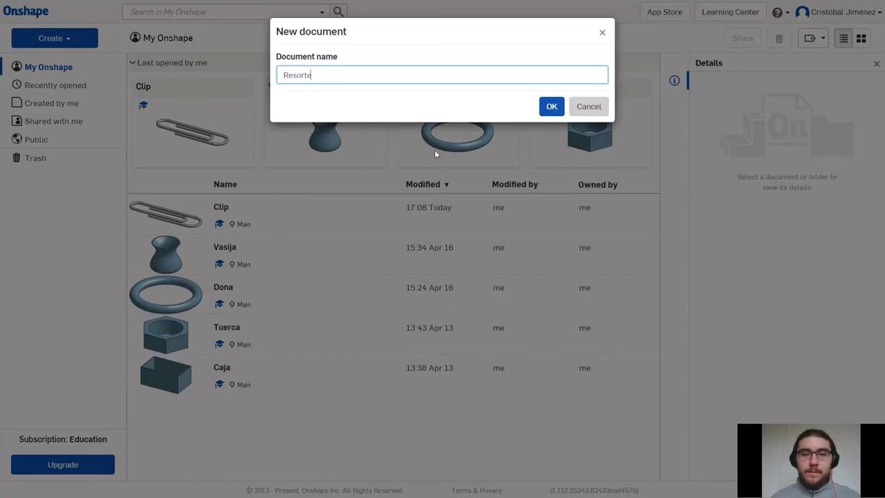
key(Return)
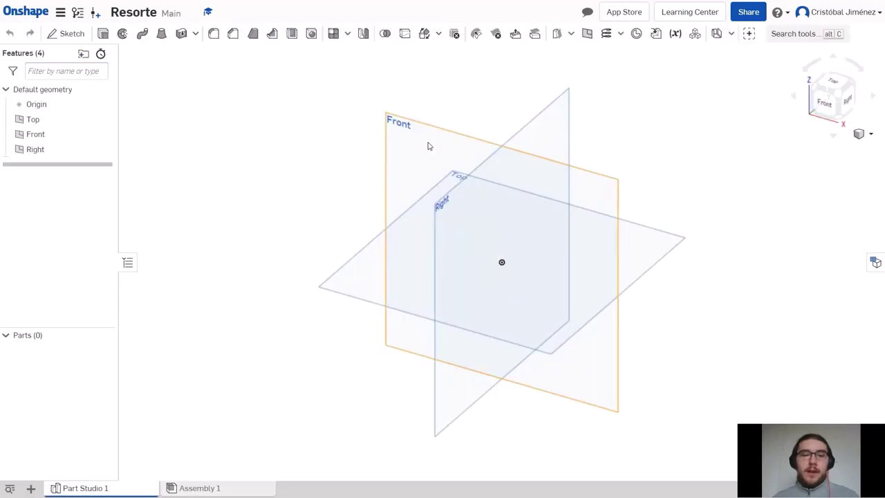
Hide the Front and Right planes, leaving the Top plane shown.
click(425, 143)
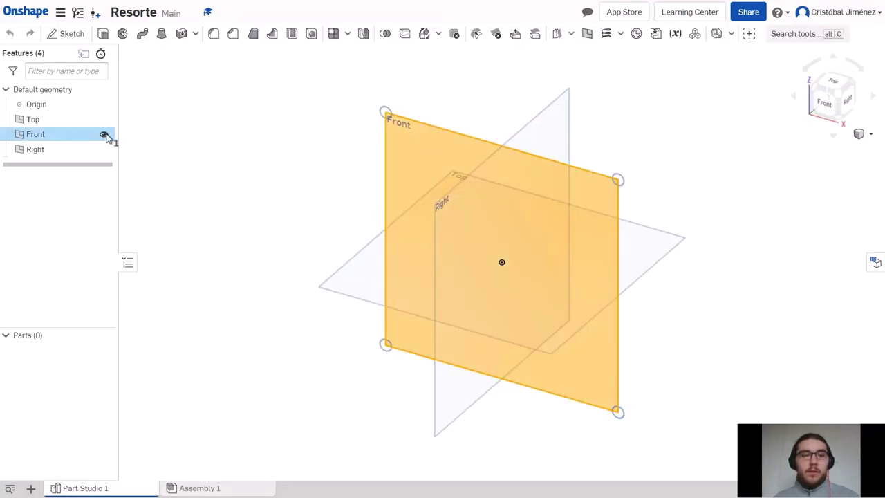
click(104, 135)
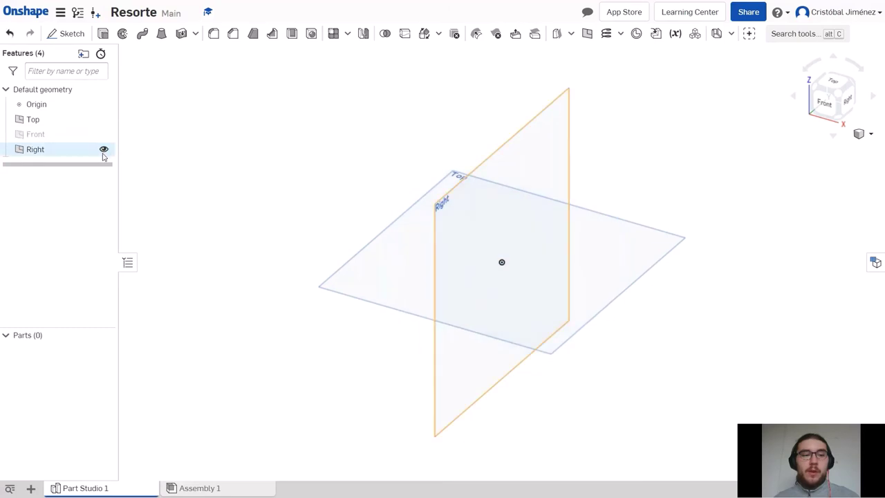
click(104, 150)
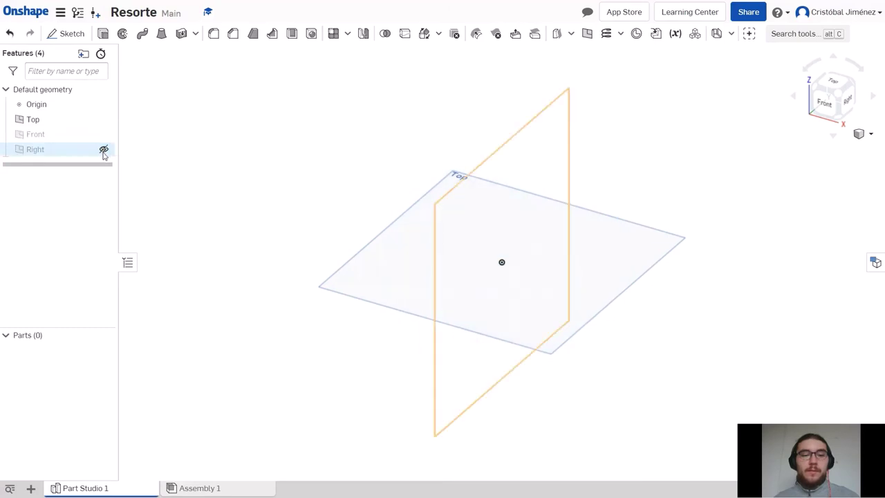
Sketch a circle about 40.6 mm in diameter on the Top plane, centred on the origin.
click(32, 121)
click(833, 84)
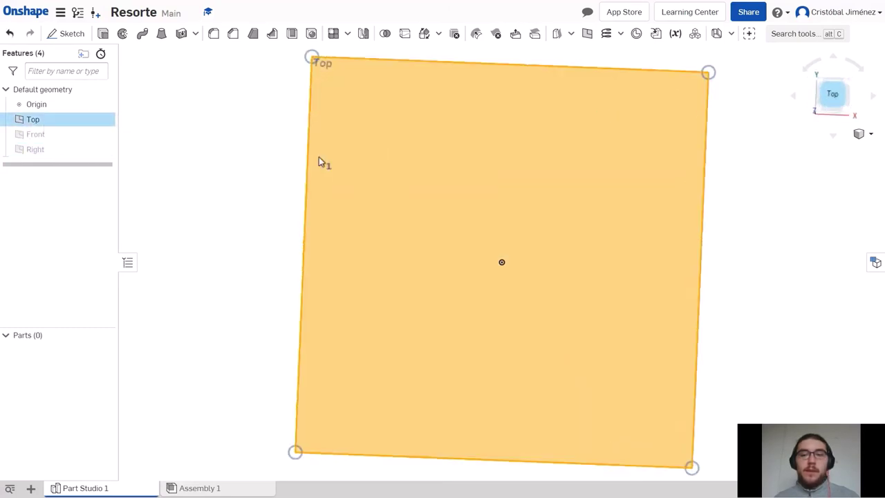
click(75, 36)
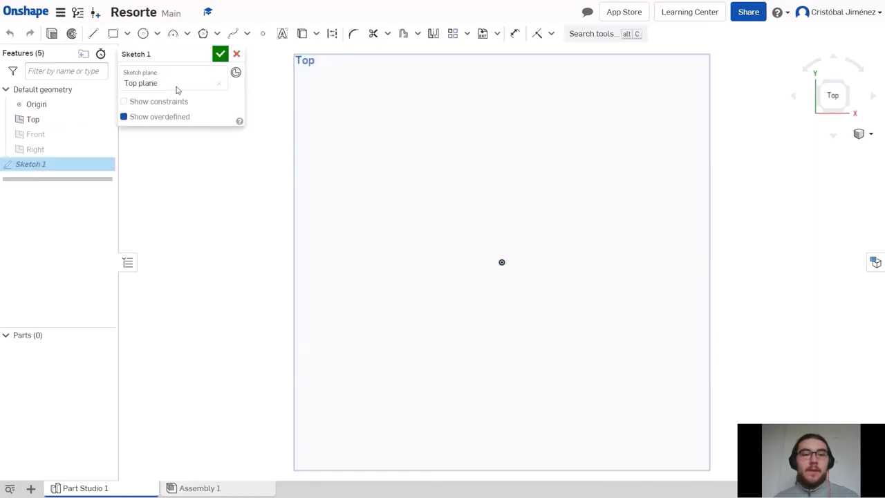
click(143, 33)
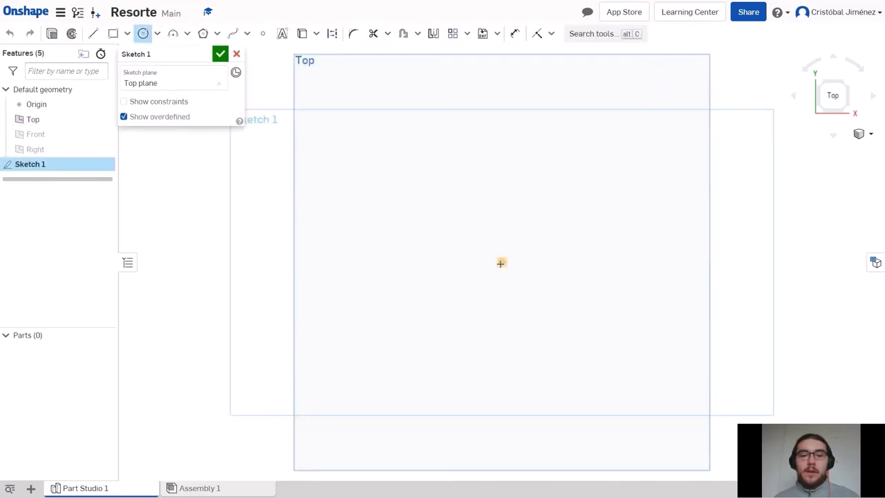
click(501, 263)
click(539, 304)
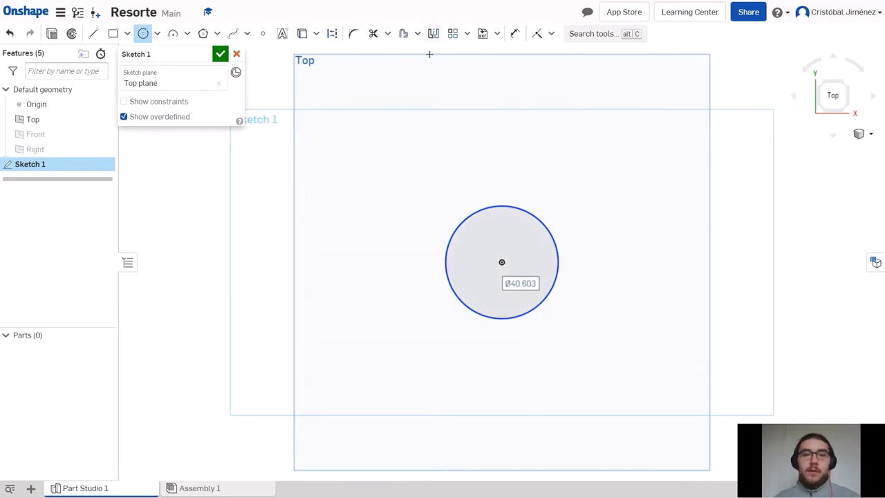
Dimension the circle's diameter to 50 mm and finish the sketch.
key(d)
click(511, 205)
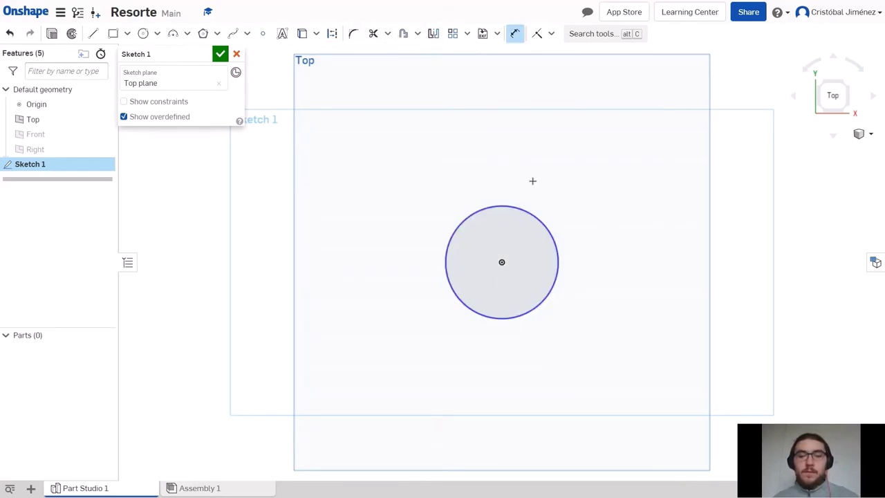
click(605, 192)
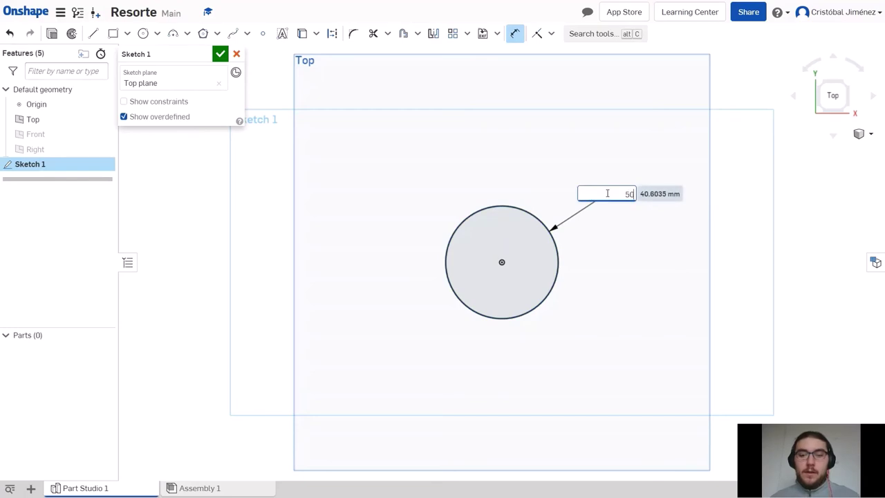
key(Return)
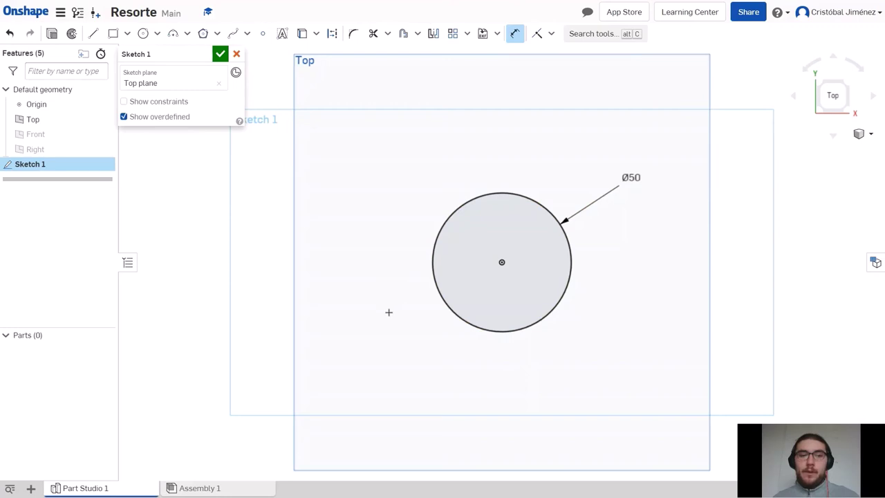
right_drag(390, 317, 386, 268)
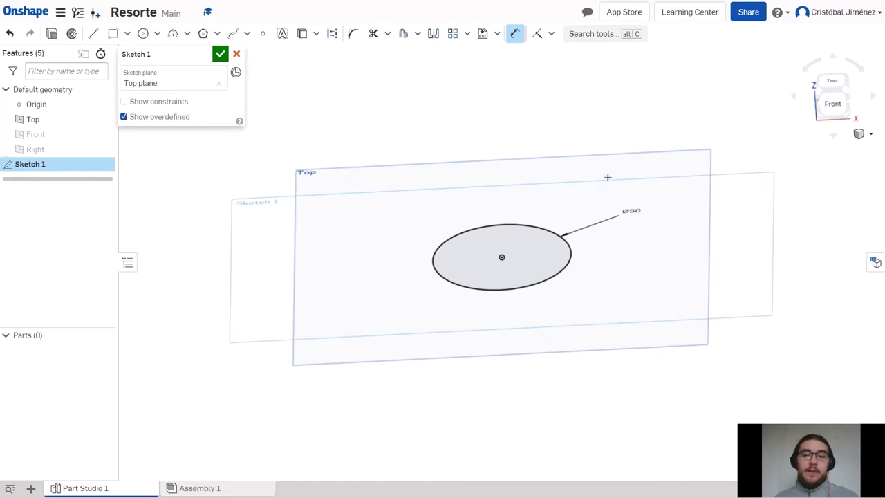
click(845, 87)
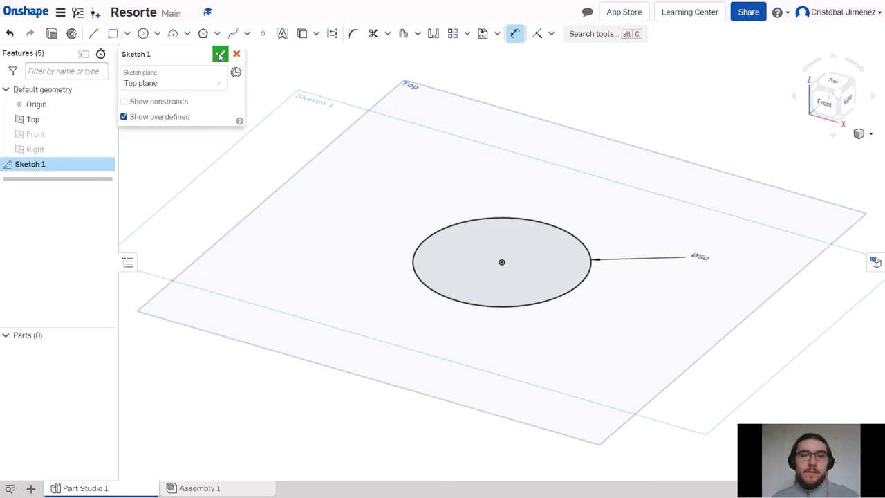
click(220, 55)
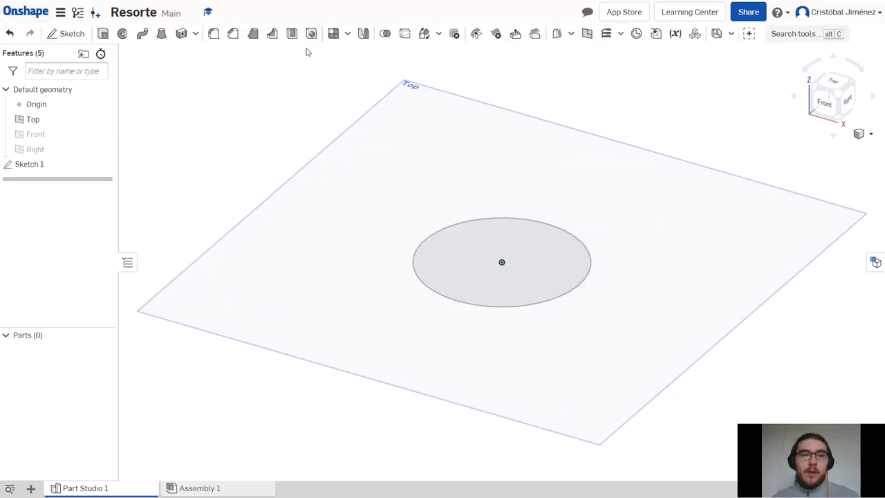
Start a Helix of type Height and turns based on the sketched circle's edge.
click(618, 33)
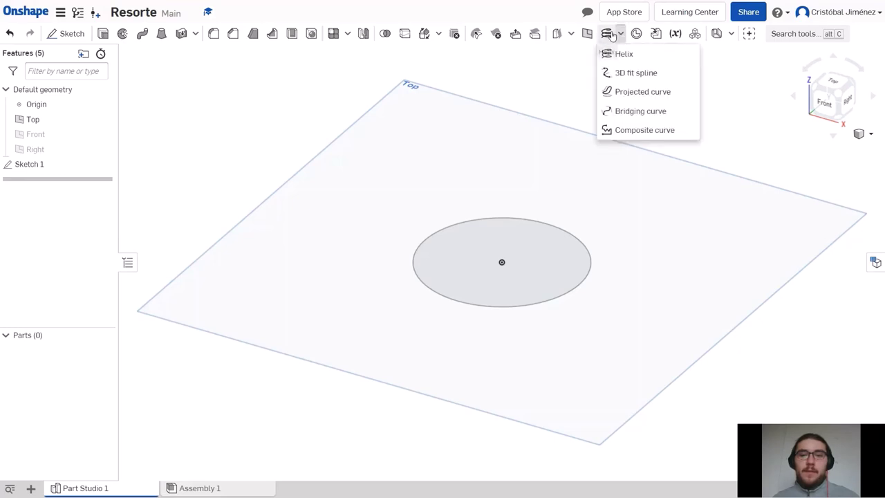
click(610, 35)
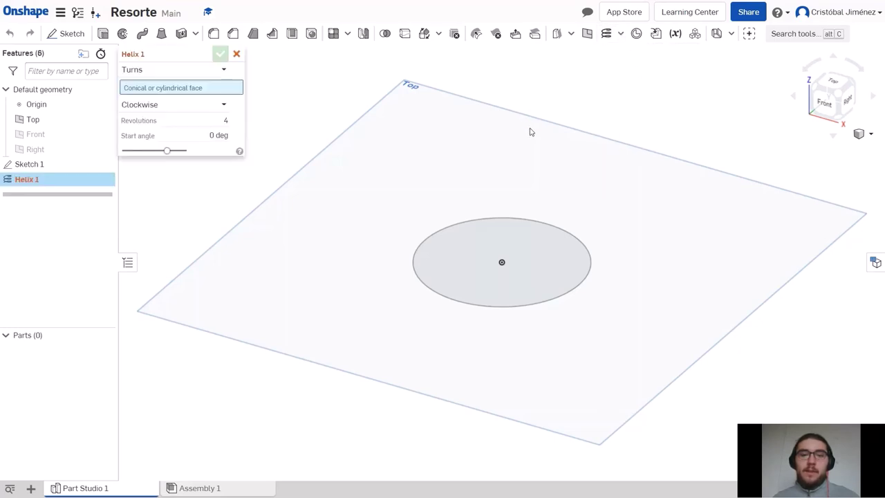
click(192, 68)
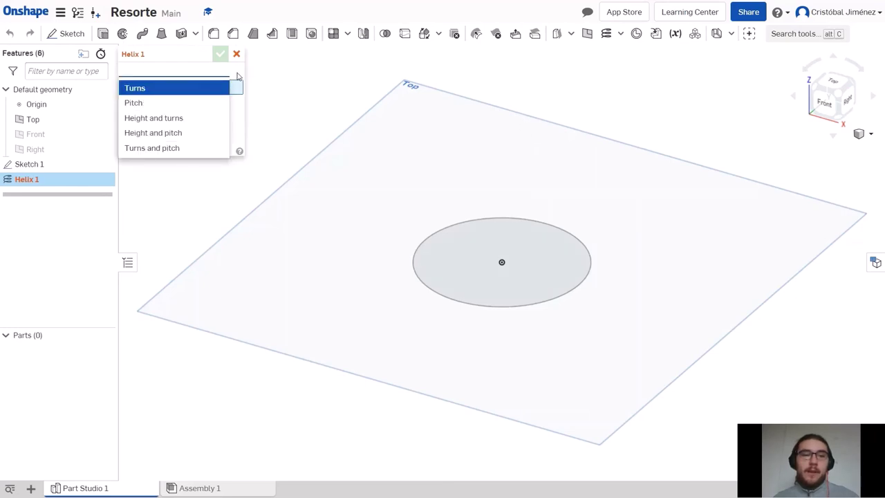
click(237, 76)
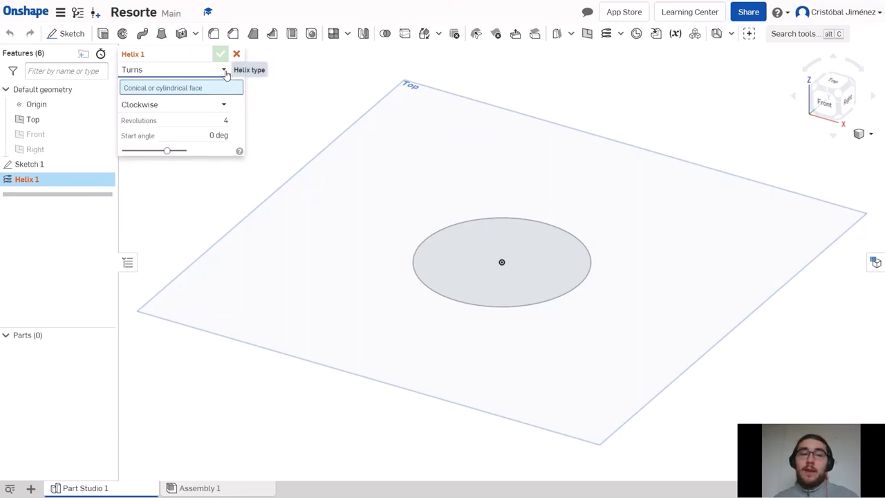
click(224, 70)
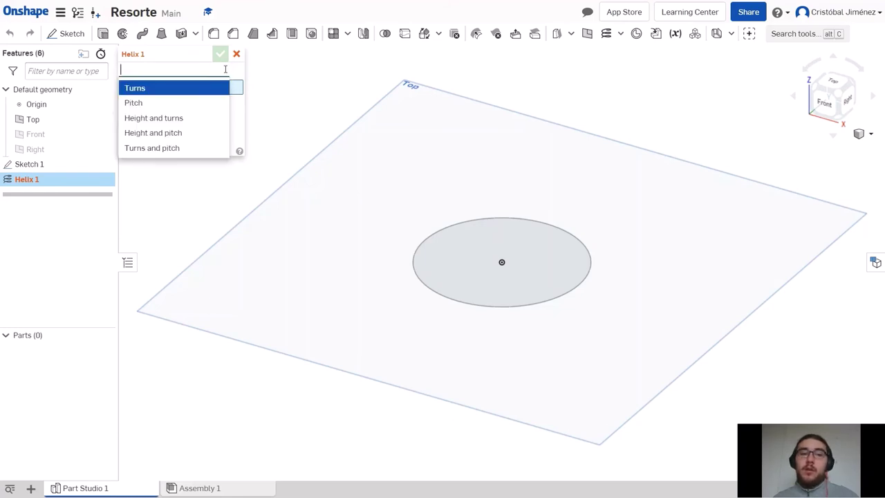
click(203, 118)
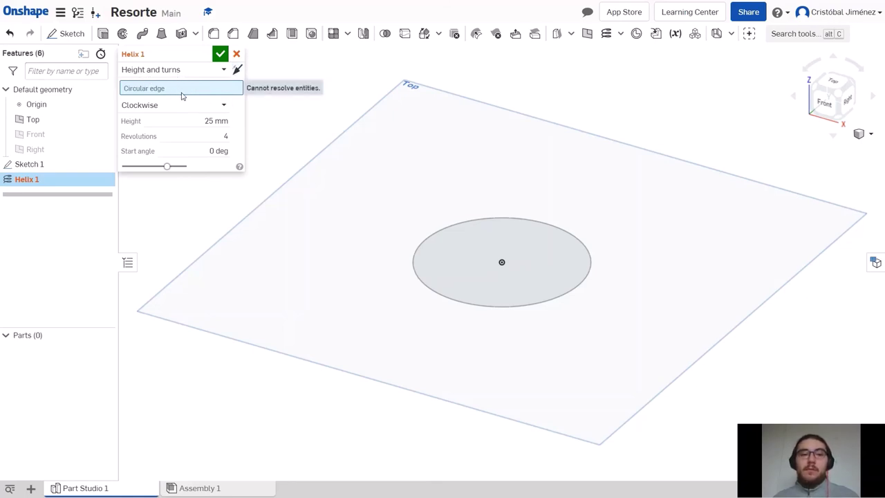
click(589, 259)
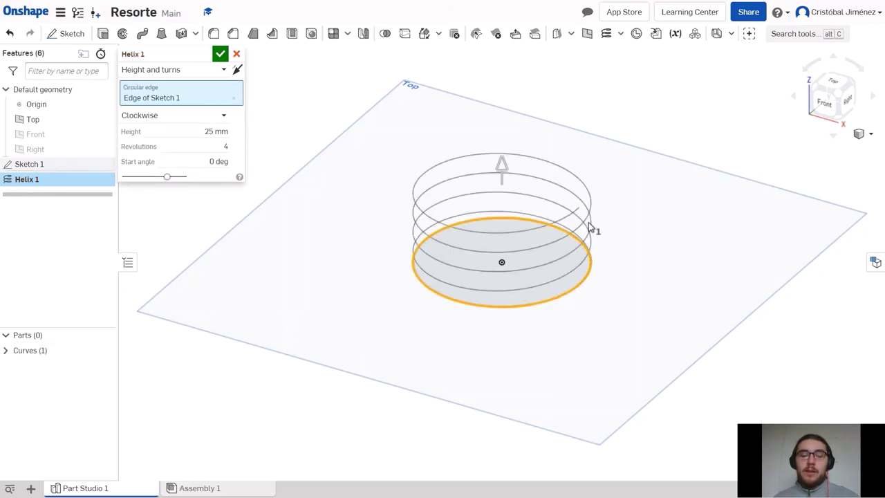
Set the helix height to 70 mm with 10 revolutions and accept the feature.
key(Down)
key(Down)
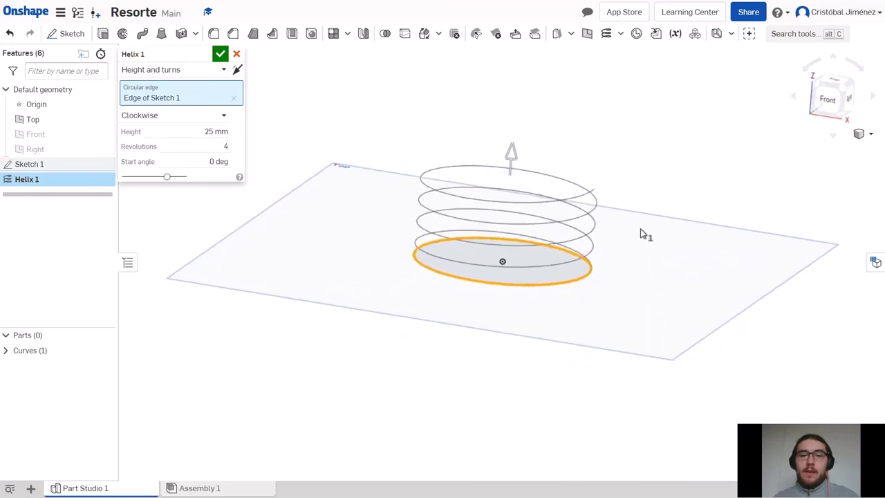
drag(511, 156, 509, 62)
scroll(395, 162, down, 5)
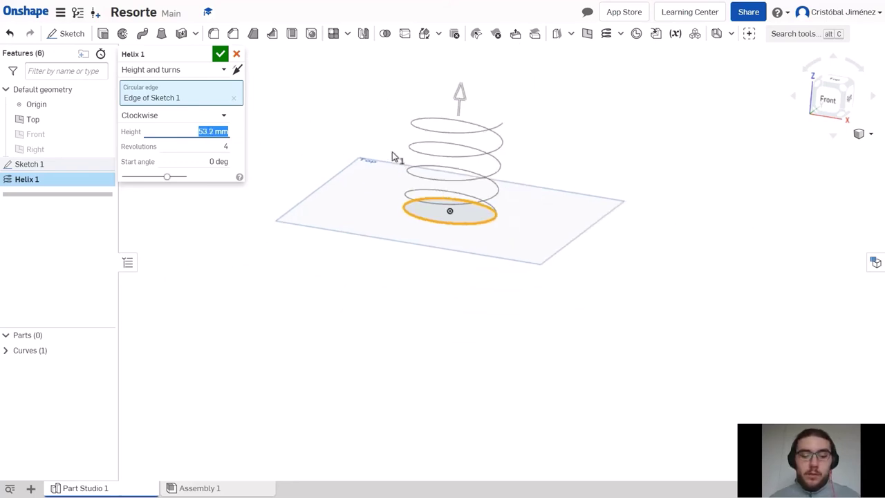
text(70)
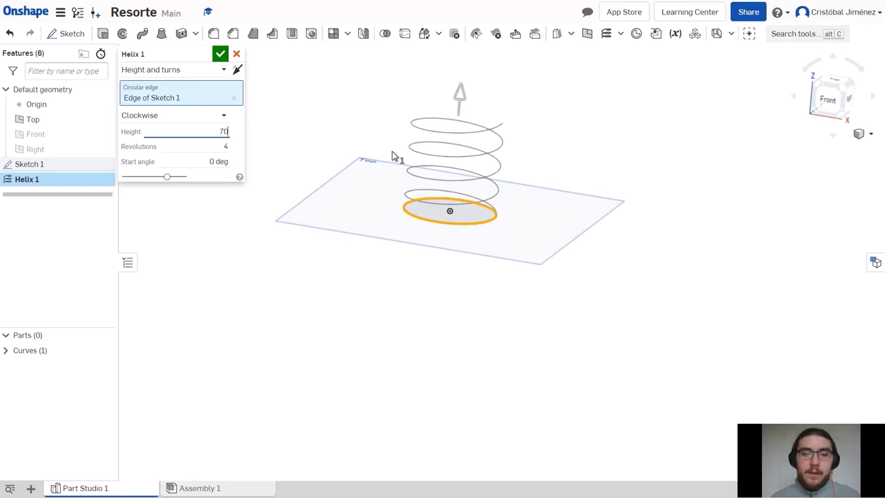
click(206, 143)
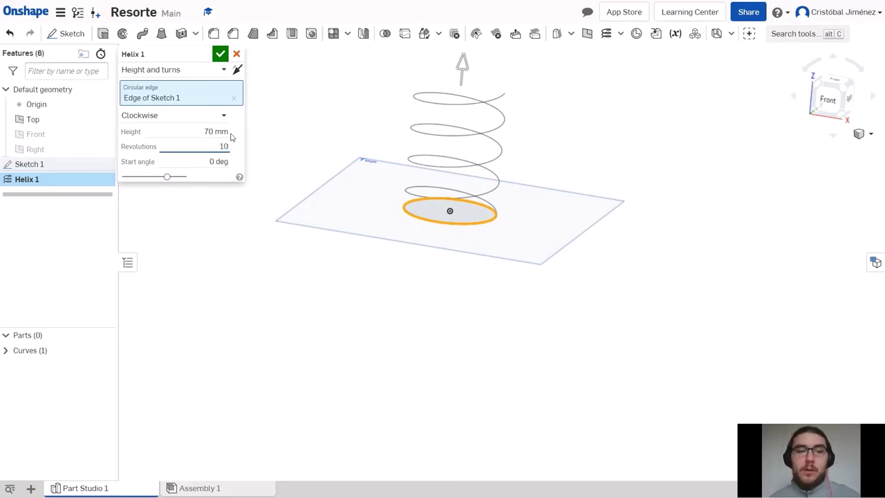
key(Return)
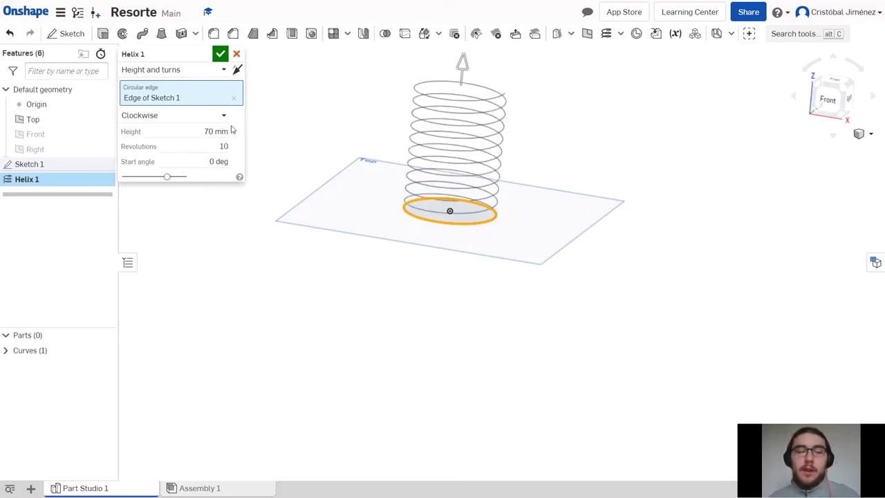
click(220, 54)
right_drag(559, 213, 518, 196)
scroll(504, 212, up, 4)
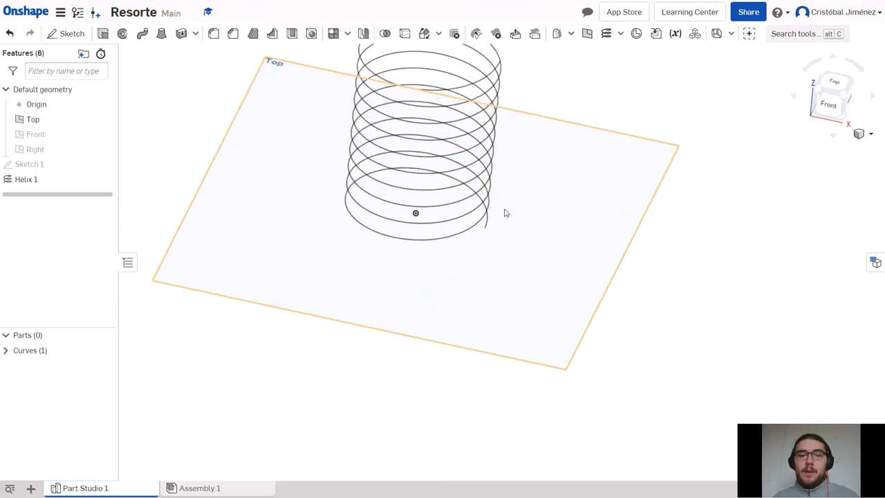
Make the hidden Front plane visible alongside the helix.
scroll(520, 218, down, 5)
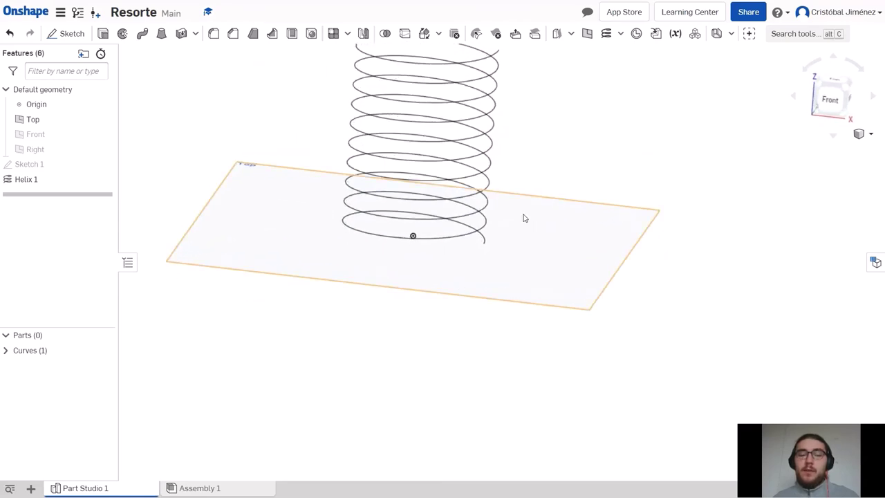
scroll(516, 212, up, 3)
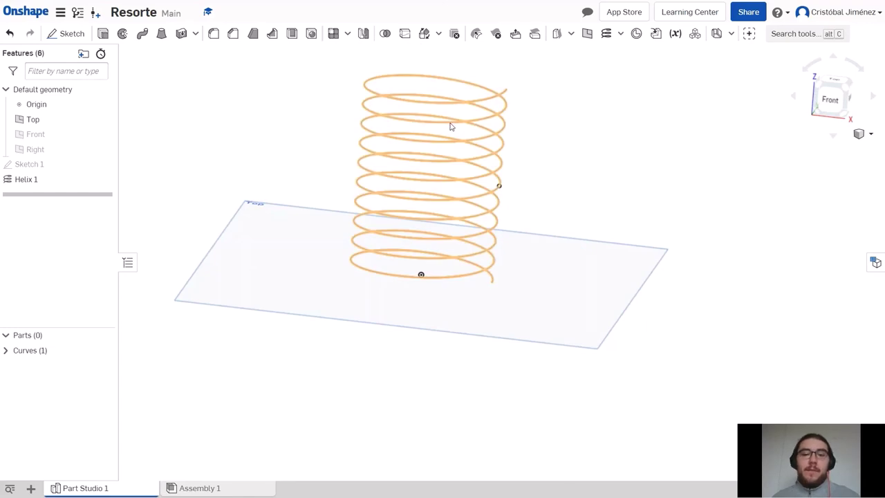
right_drag(581, 188, 579, 197)
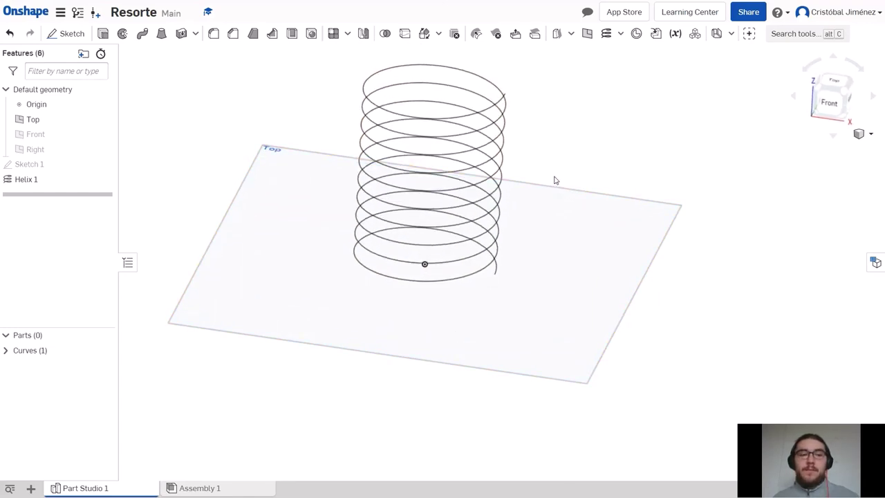
click(30, 135)
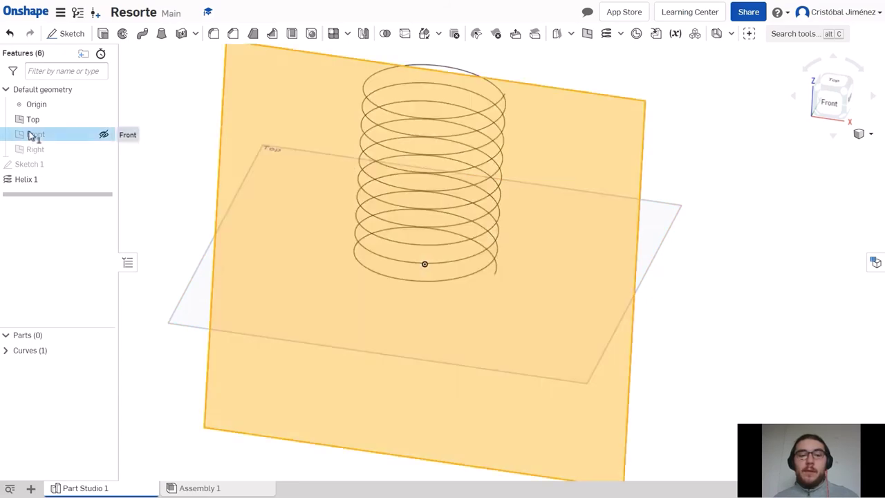
click(103, 135)
Examine from several angles where the helix's lower end lies relative to the Front and Top planes.
right_drag(543, 184, 535, 226)
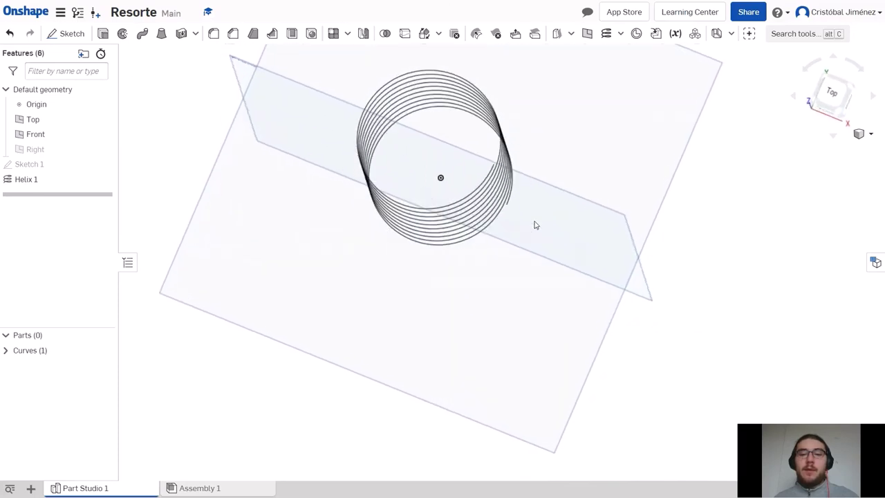
click(830, 93)
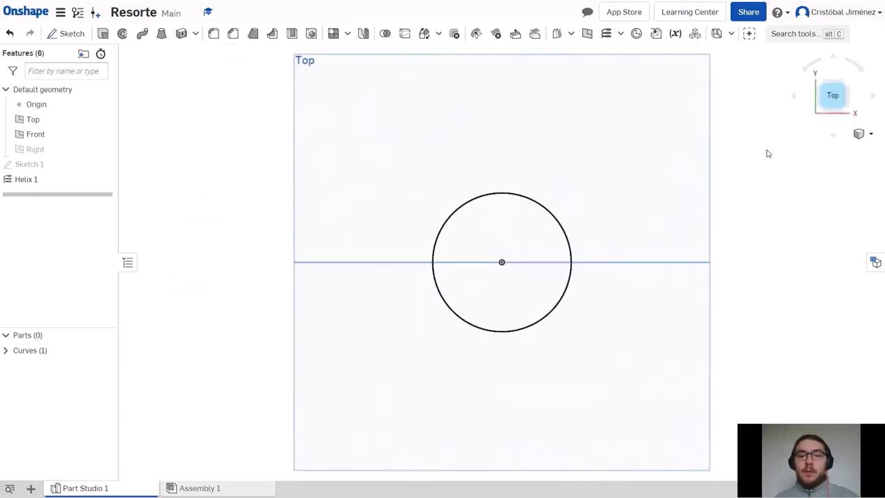
scroll(579, 276, up, 3)
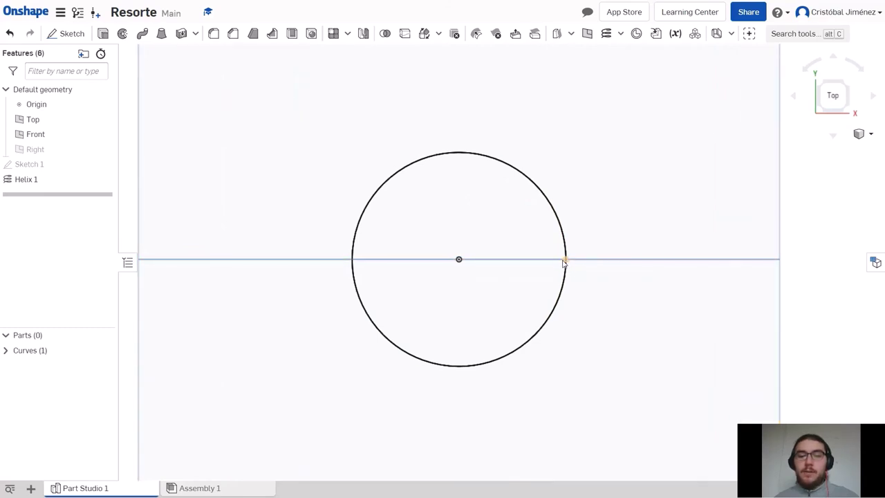
right_drag(584, 302, 579, 282)
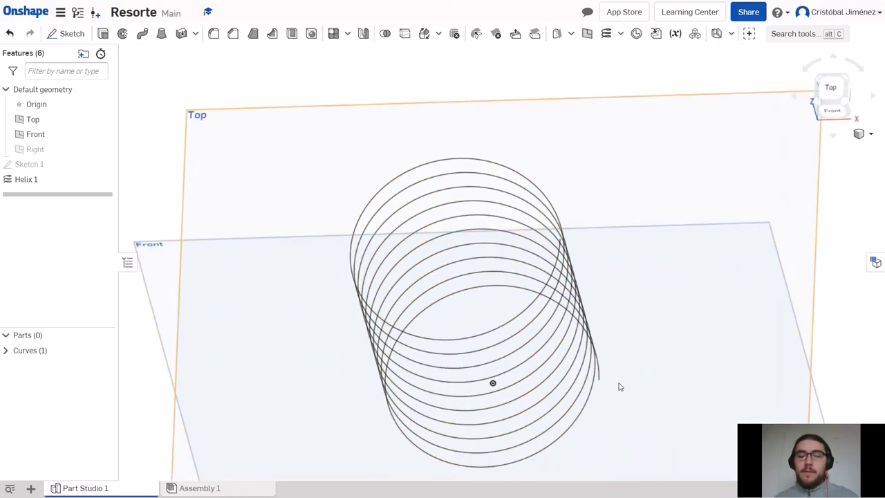
scroll(618, 384, down, 3)
scroll(617, 395, up, 3)
right_drag(620, 398, 878, 80)
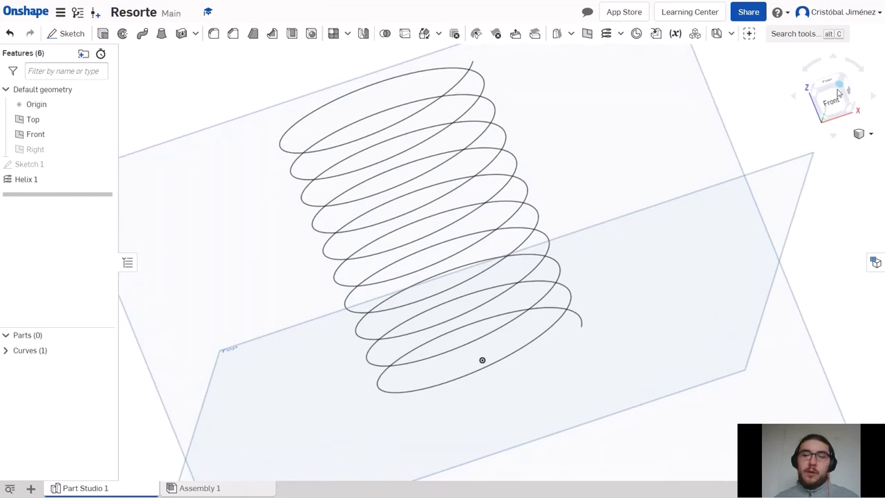
click(848, 87)
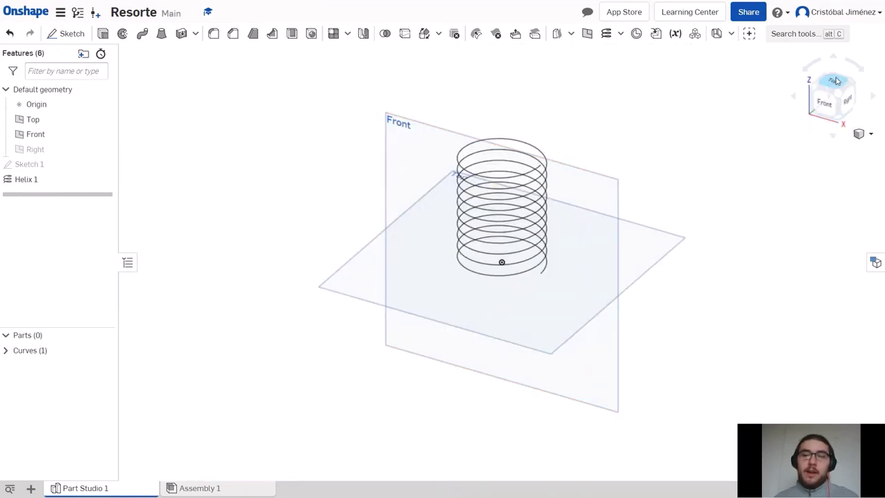
scroll(523, 291, up, 5)
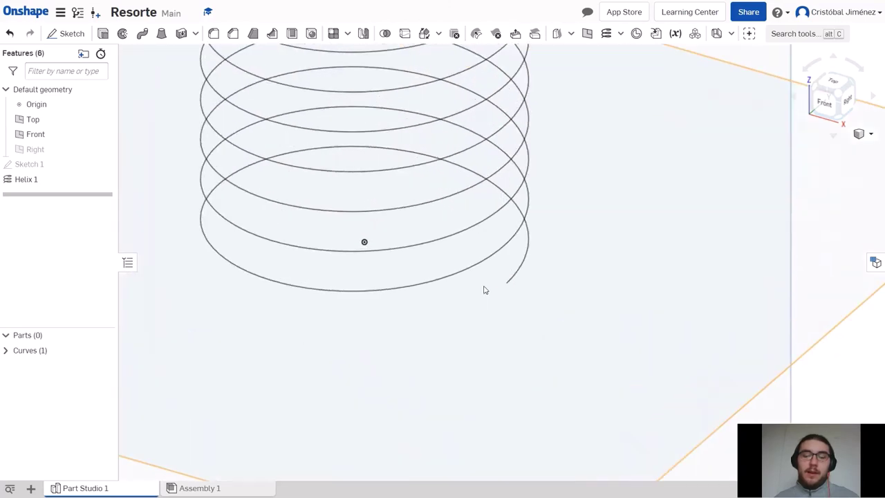
Sketch a circle about 3.2 mm in diameter on the Front plane, centred on the helix's lower endpoint.
click(71, 34)
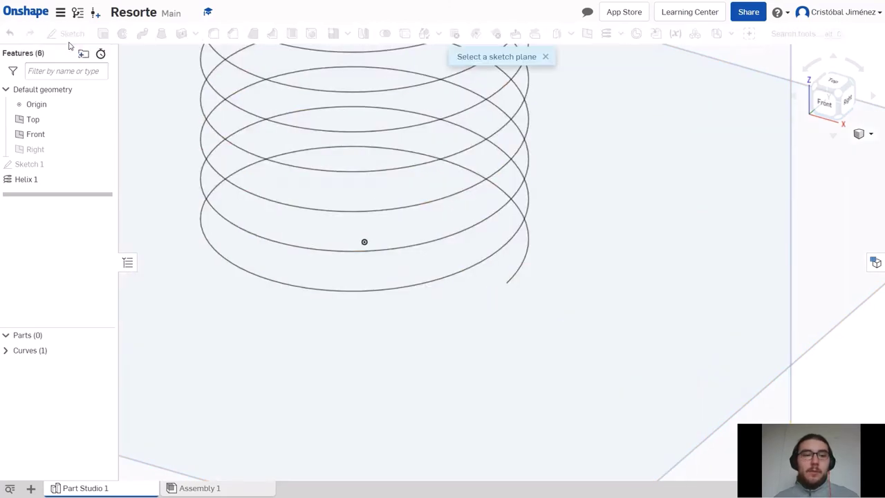
click(50, 136)
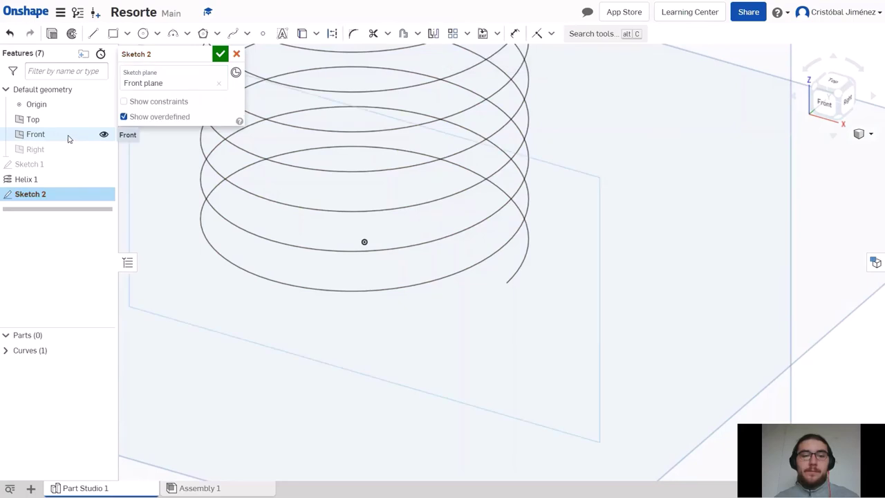
click(142, 35)
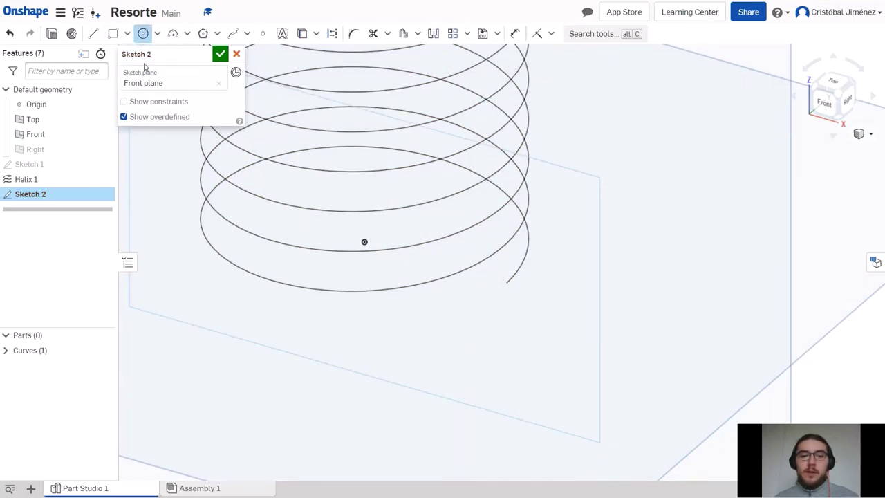
click(504, 283)
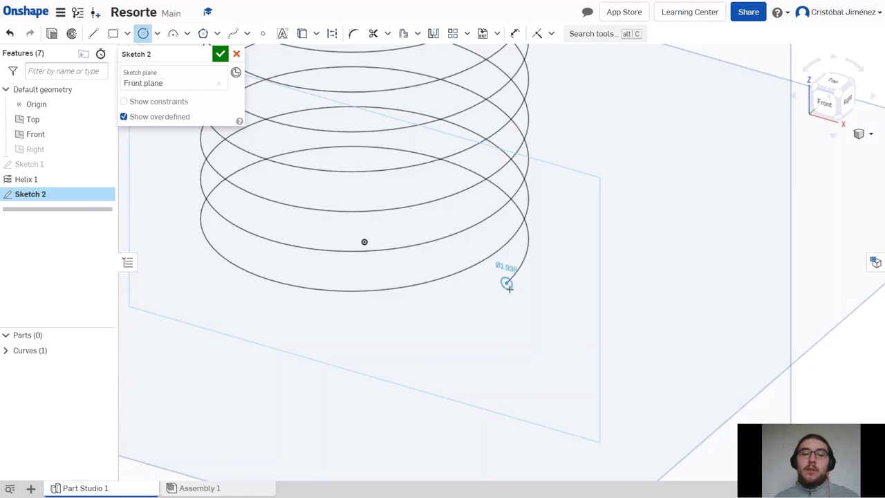
click(509, 291)
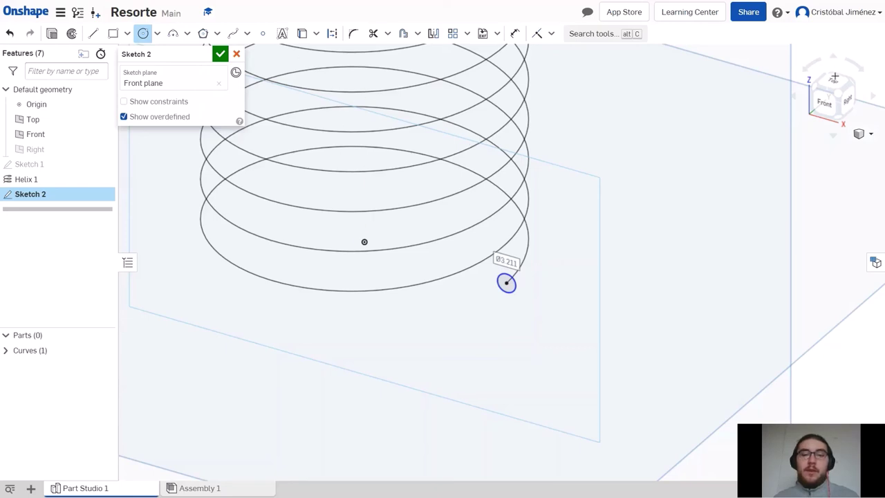
Dimension the small profile circle's diameter to 4 mm and finish the sketch.
click(826, 103)
scroll(567, 273, up, 4)
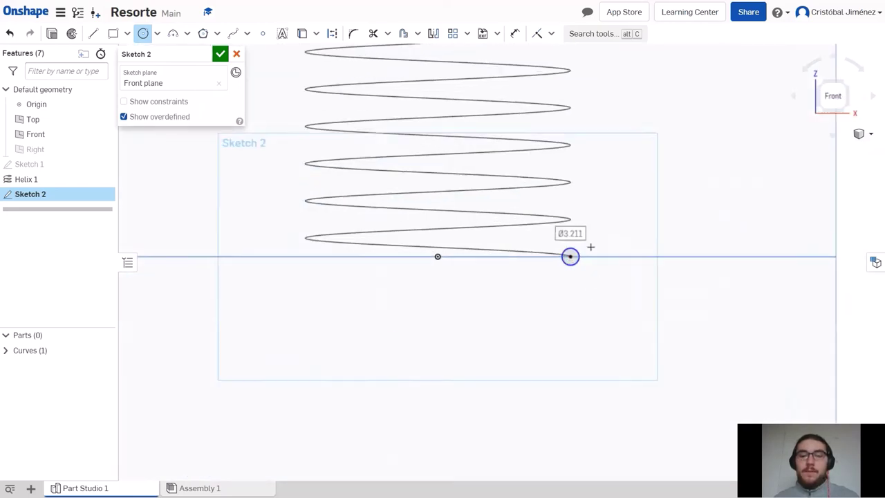
scroll(587, 253, up, 5)
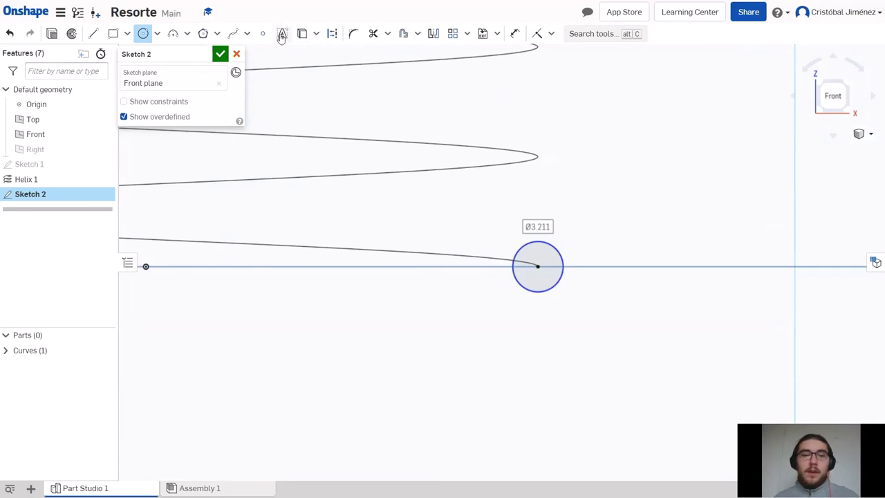
click(515, 35)
click(551, 247)
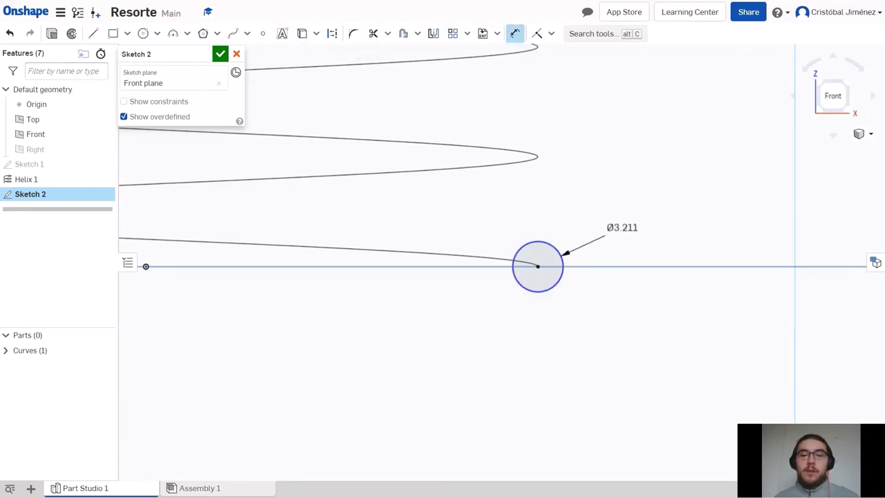
click(621, 228)
text(4)
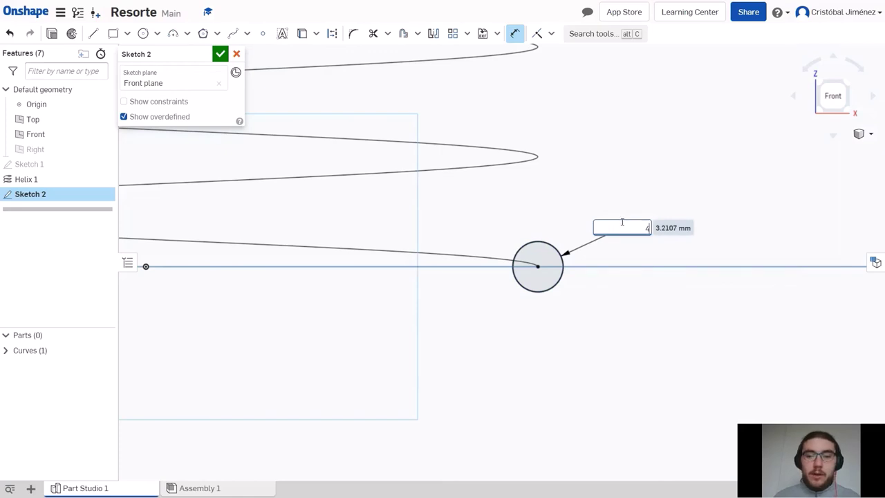
key(Return)
scroll(545, 205, down, 10)
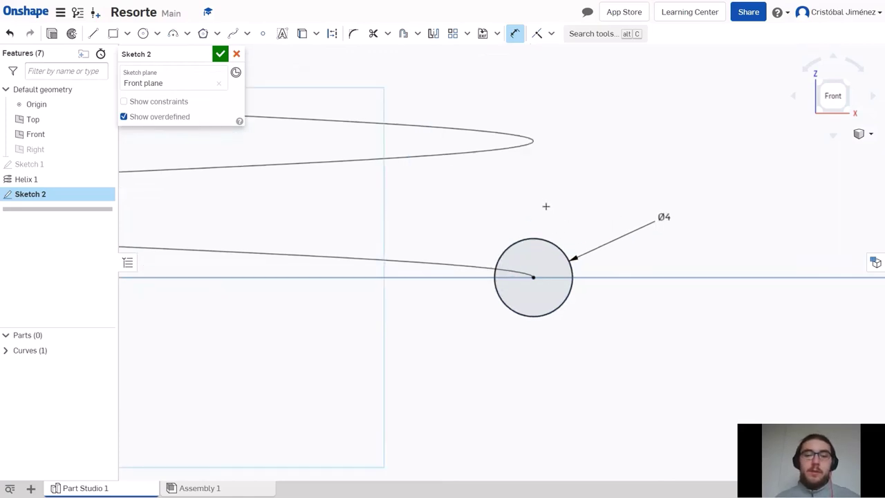
right_drag(578, 144, 575, 150)
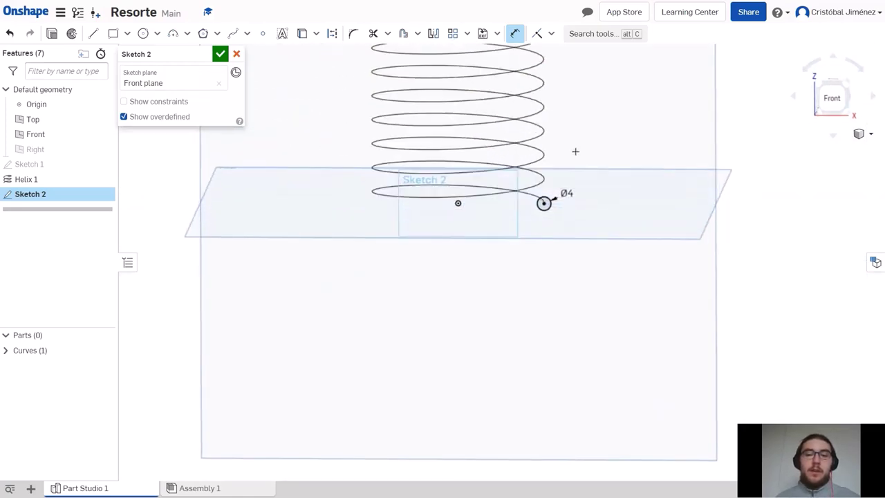
middle_drag(576, 142, 589, 266)
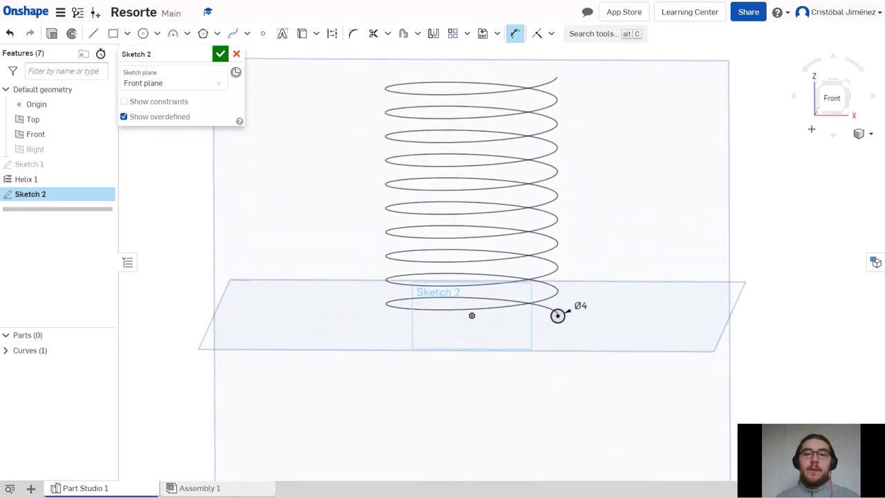
click(831, 97)
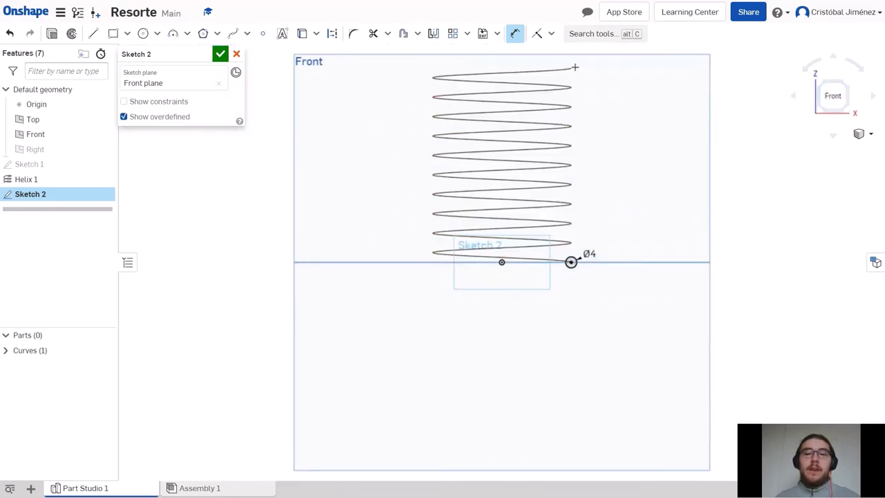
click(219, 54)
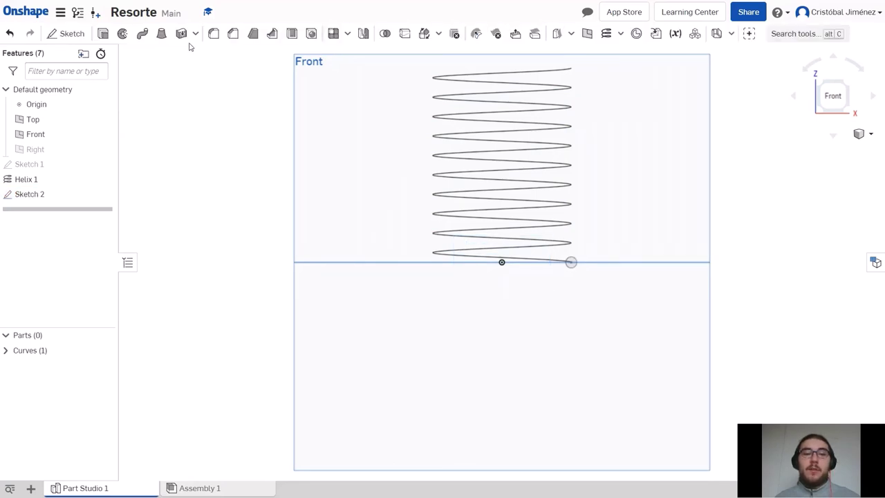
Sweep the small circle's region along the helix curve as a new solid.
click(143, 36)
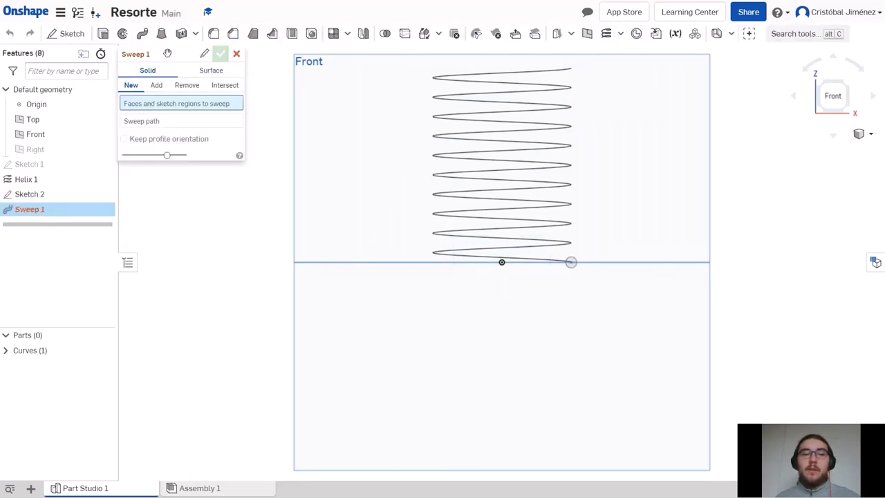
click(576, 262)
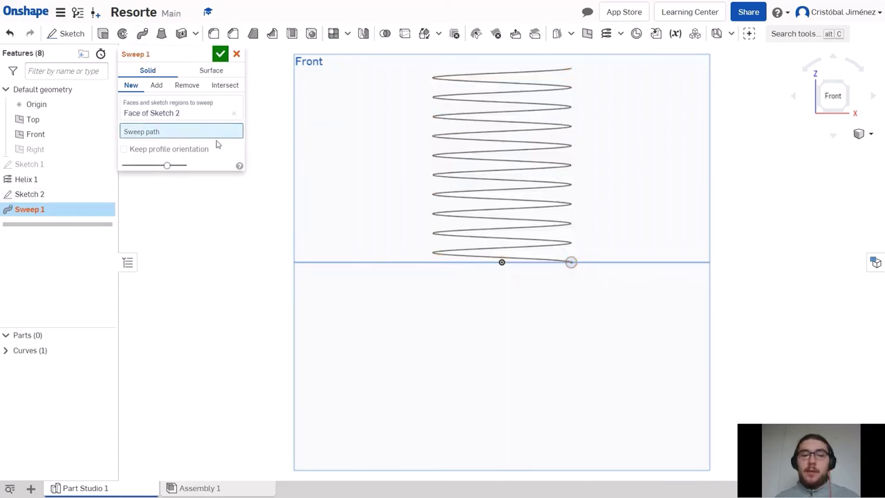
click(500, 136)
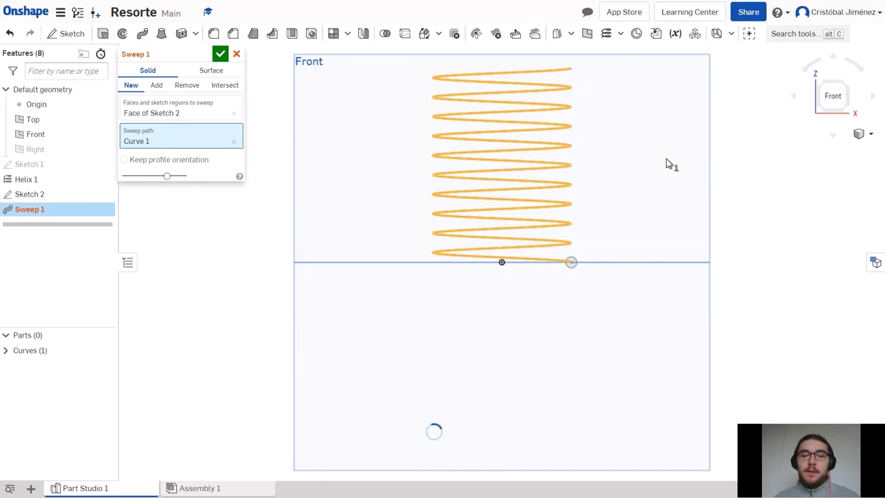
click(219, 58)
mouse_move(637, 162)
right_down()
mouse_move(628, 175)
mouse_move(662, 128)
mouse_move(705, 96)
right_up()
right_drag(649, 114, 658, 102)
scroll(588, 170, up, 2)
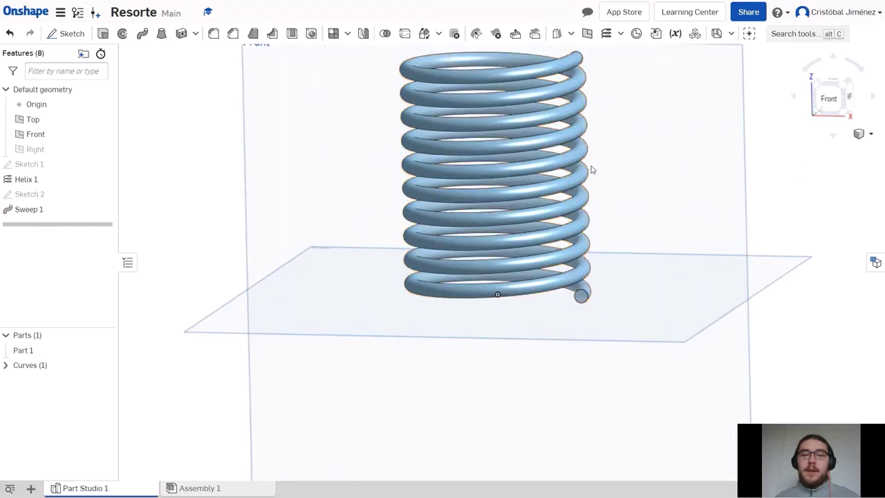
right_drag(588, 170, 608, 186)
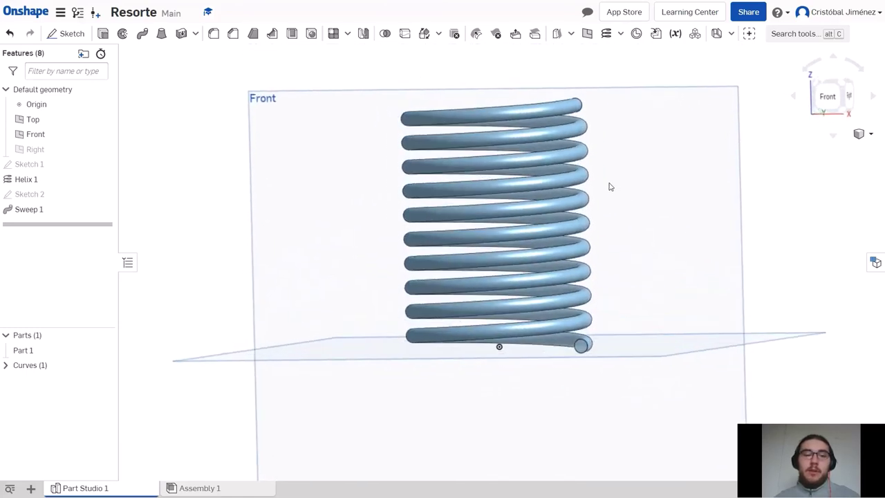
Edit the sweep profile's sketch, set the circle's diameter to 2 mm and accept the change.
right_click(29, 195)
click(51, 214)
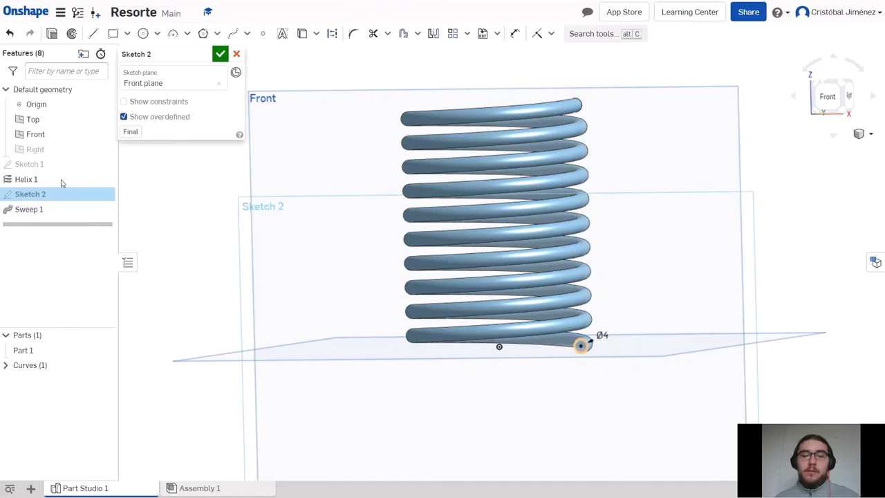
click(598, 332)
click(629, 331)
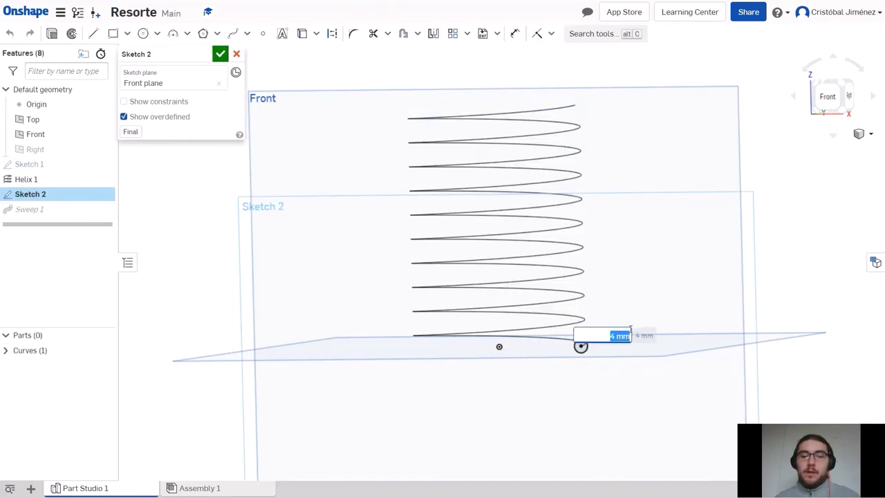
text(2)
key(Return)
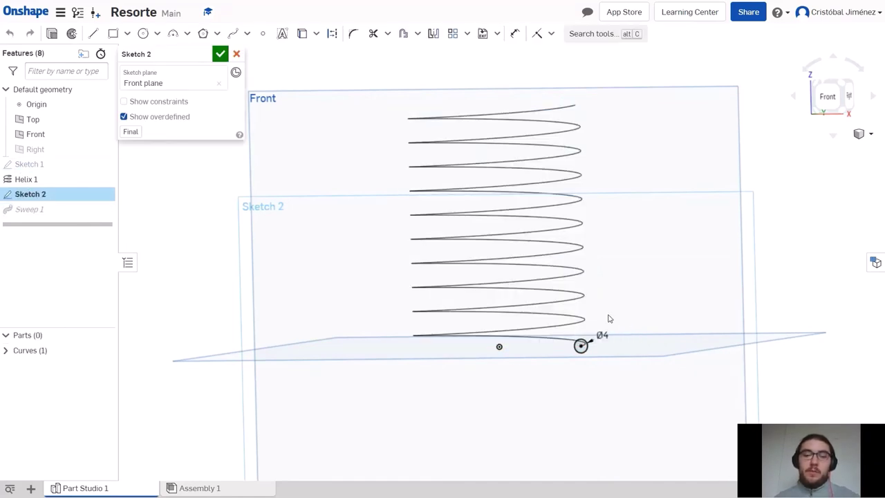
click(219, 55)
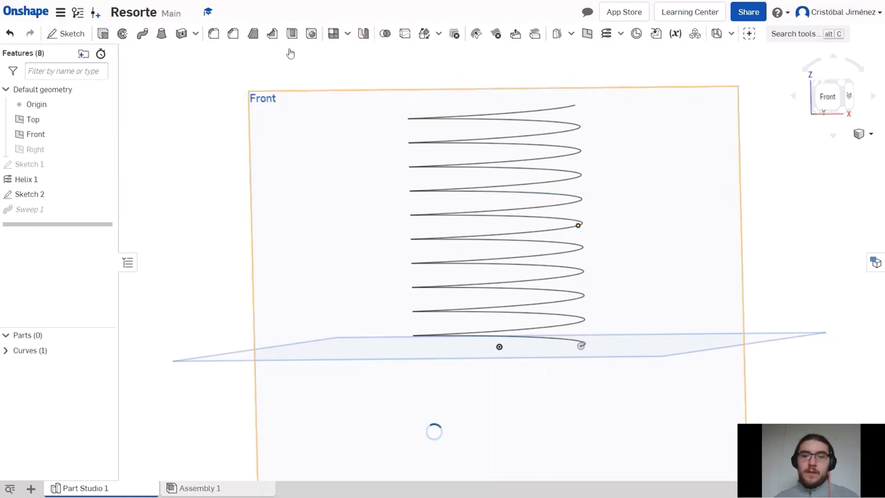
mouse_move(307, 134)
right_down()
mouse_move(336, 161)
mouse_move(310, 130)
mouse_move(308, 148)
right_up()
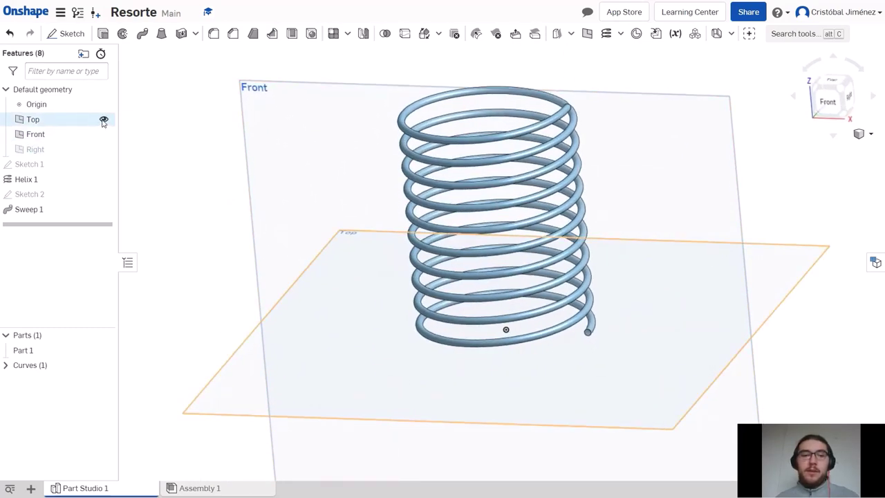
Hide the Top and Front planes so only the spring and the origin remain displayed.
click(103, 120)
click(104, 134)
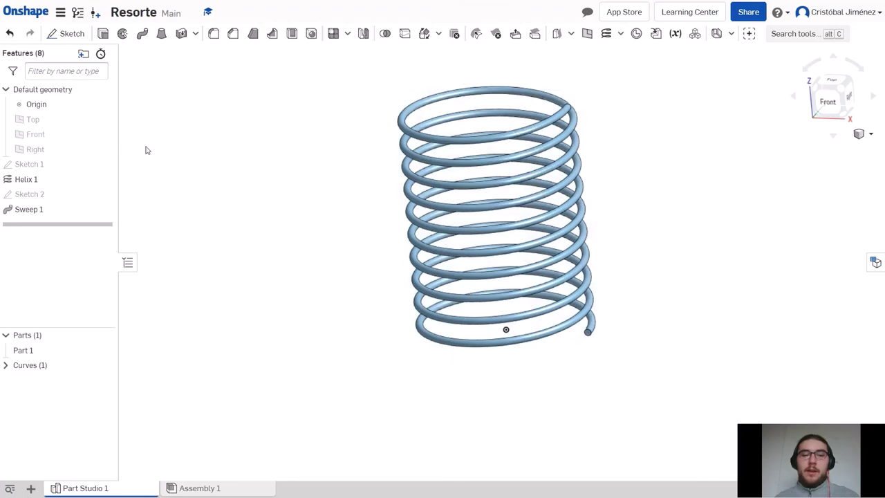
right_drag(549, 332, 553, 298)
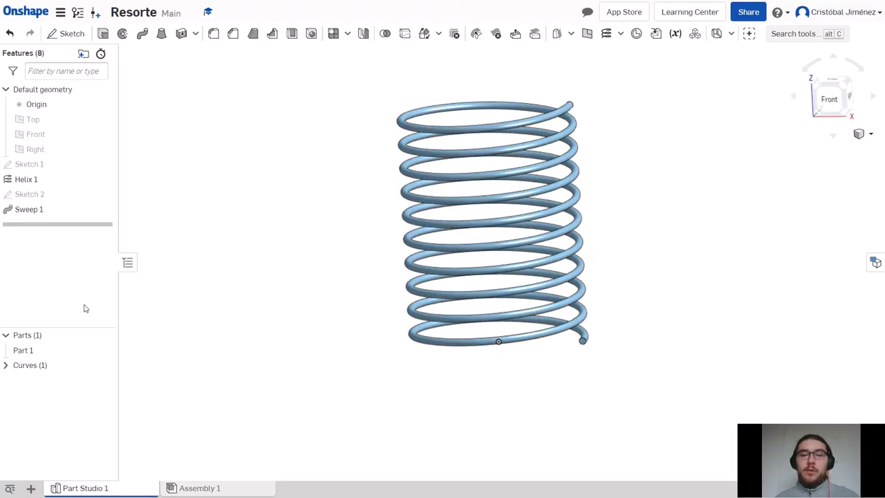
right_click(33, 350)
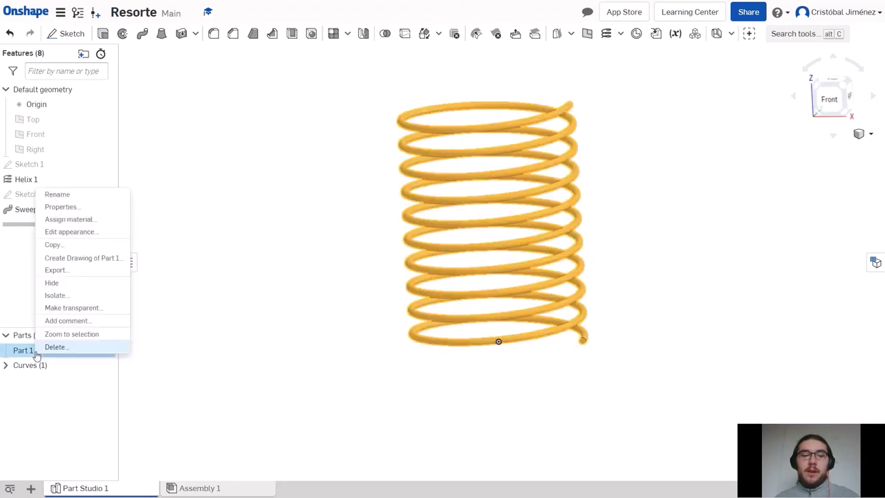
click(98, 220)
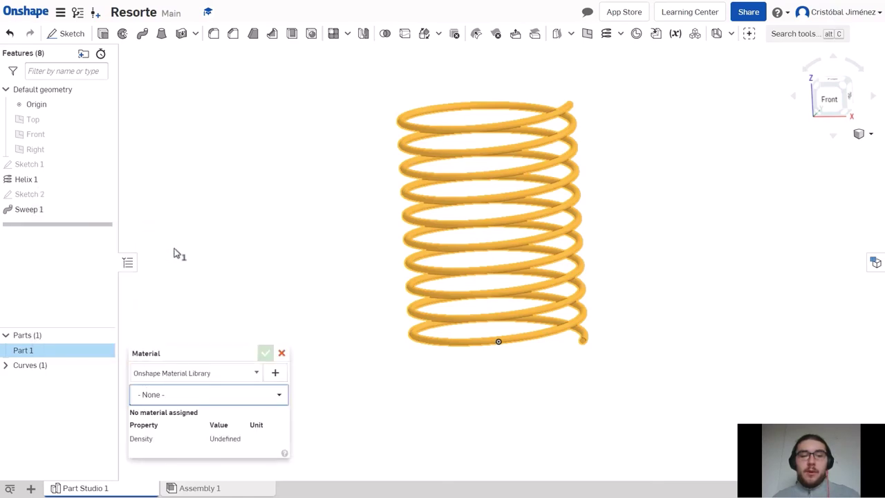
click(281, 354)
Edit the spring part's appearance, trying yellow, grey and pale turquoise before applying a medium teal colour.
right_click(19, 351)
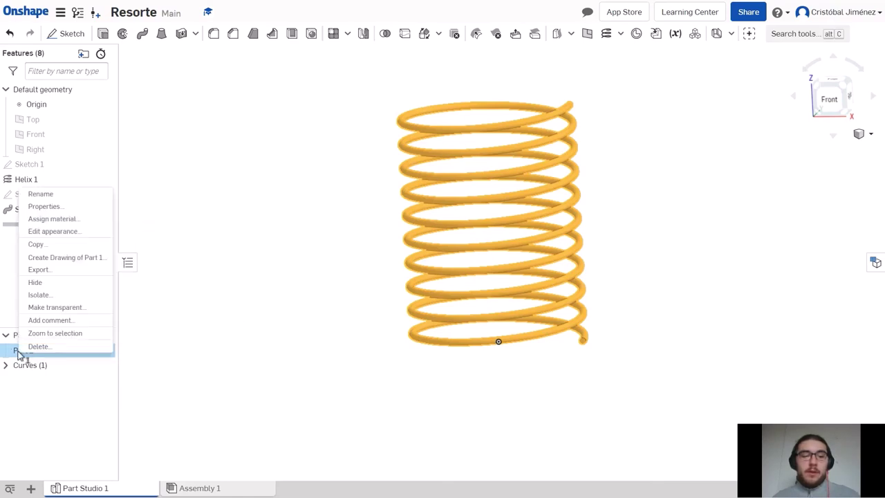
click(86, 232)
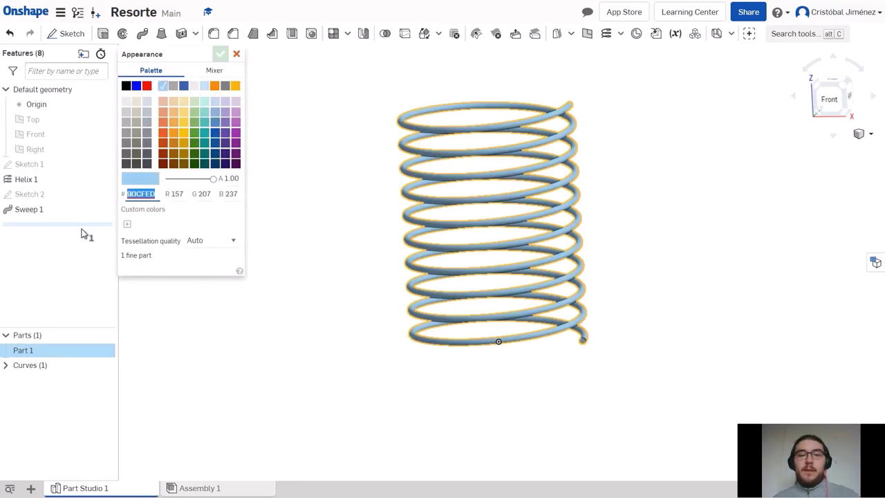
click(184, 123)
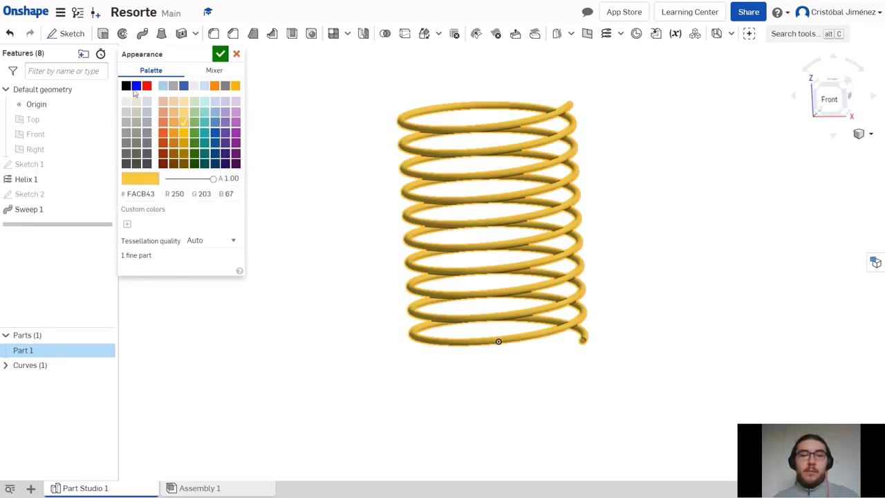
click(147, 121)
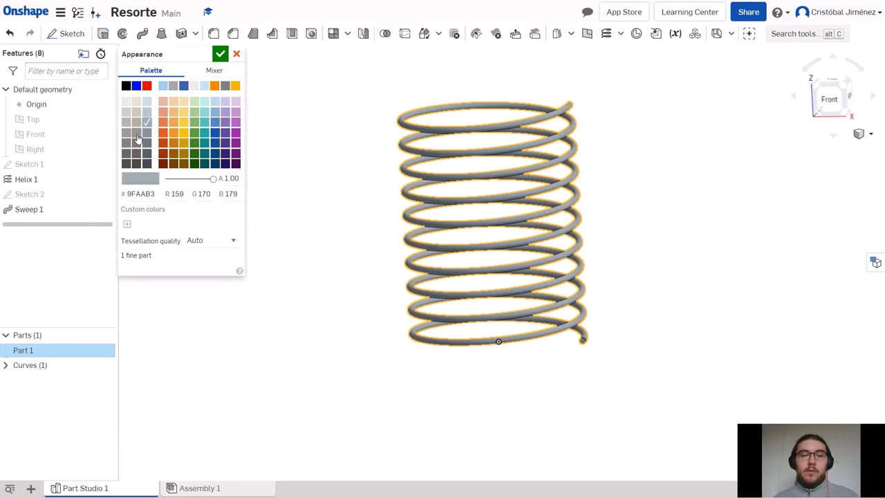
click(206, 104)
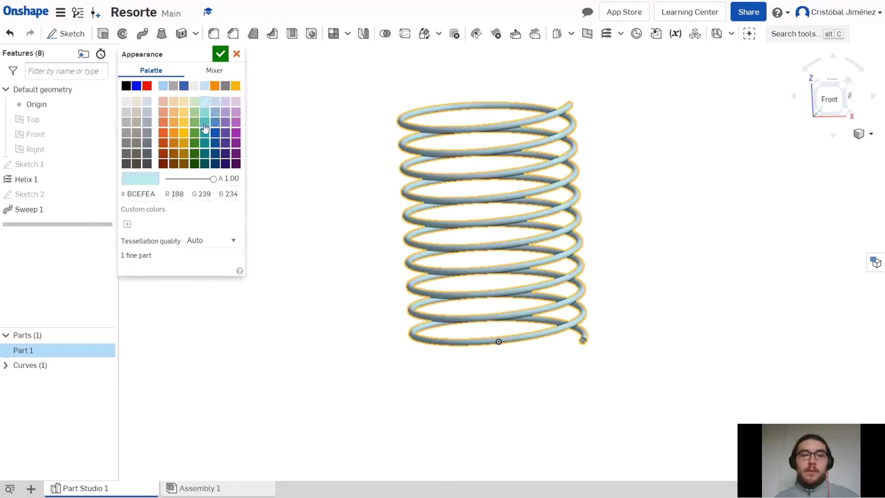
click(204, 123)
click(220, 54)
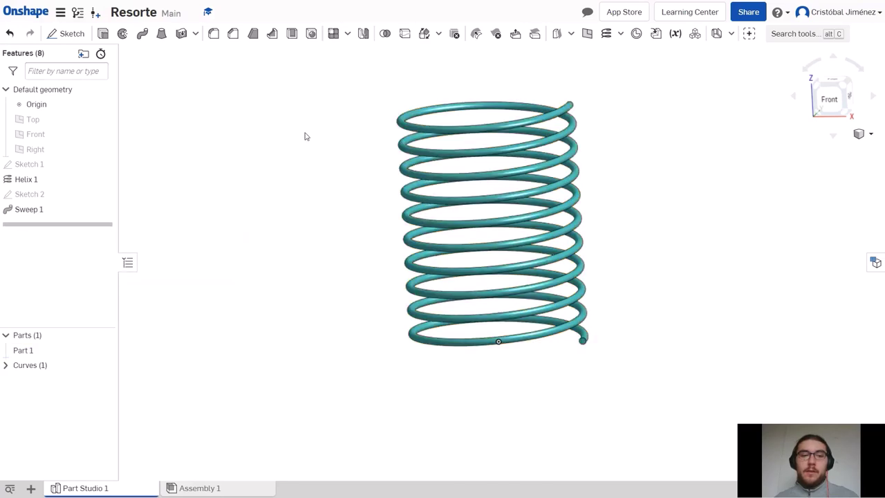
scroll(543, 163, up, 2)
right_drag(652, 236, 641, 221)
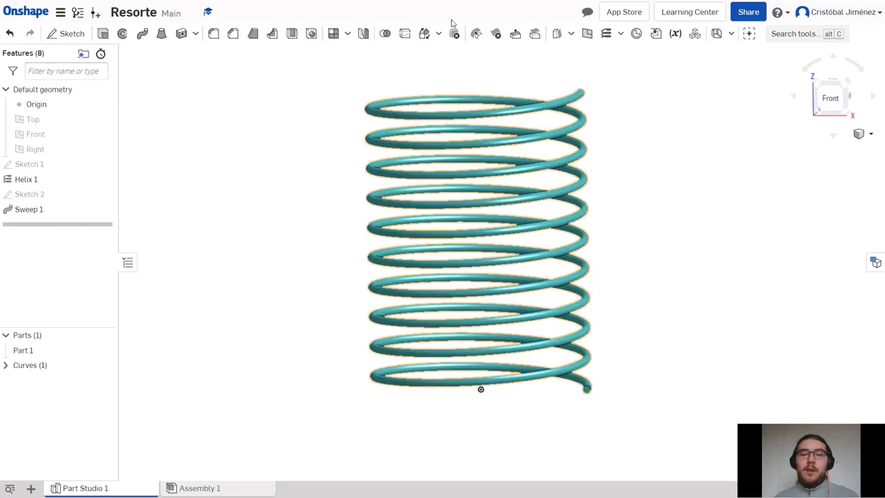